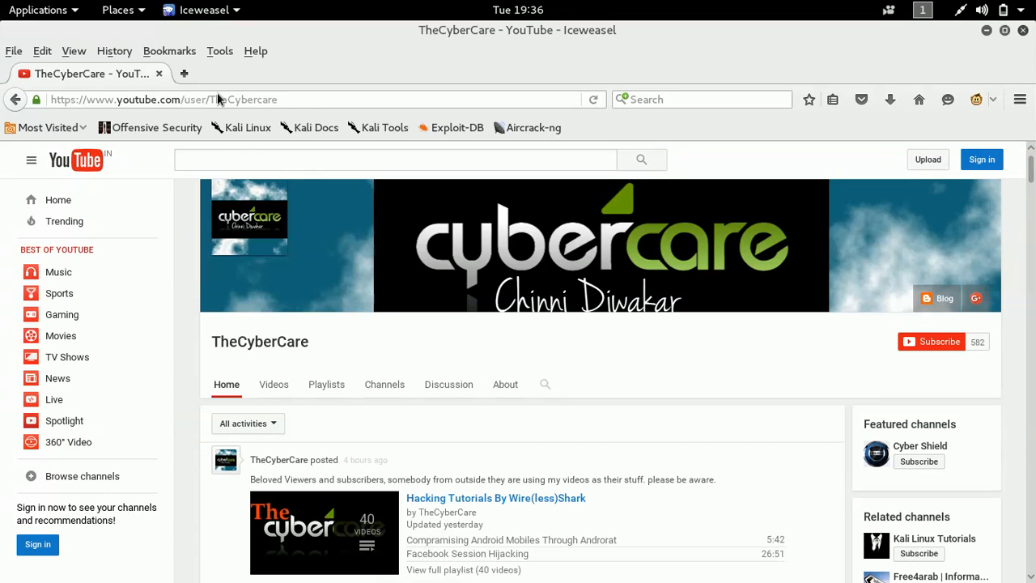
Start a fresh empty browser tab next to the TheCyberCare YouTube channel
left_click(184, 73)
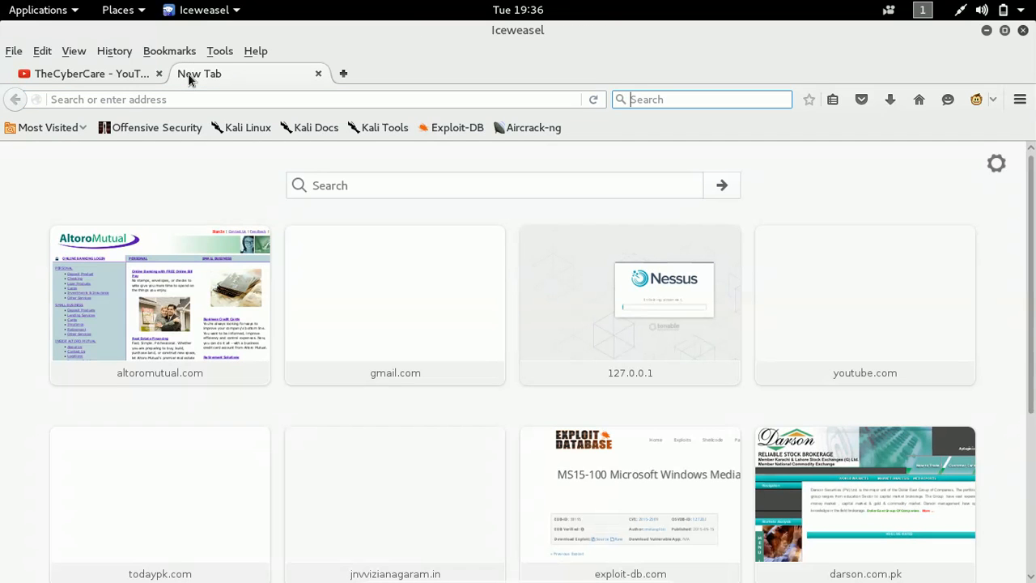
type("what is ")
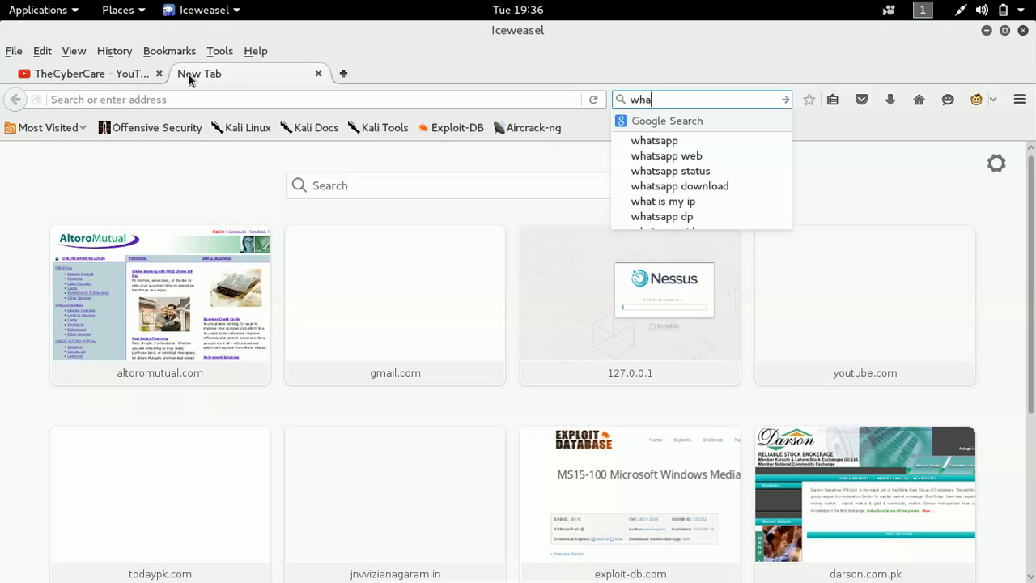
type("my ip")
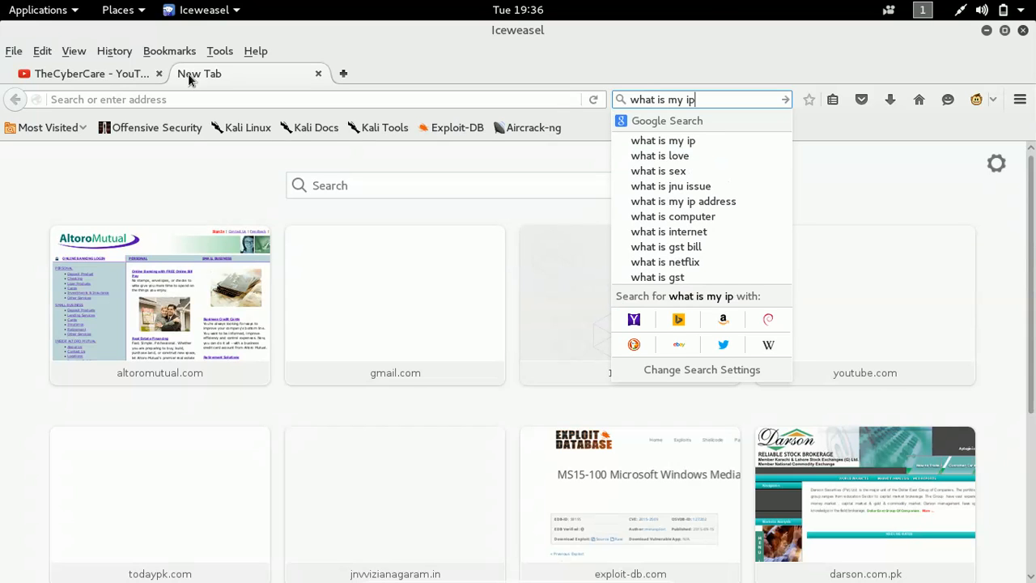
key("Escape")
key("Return")
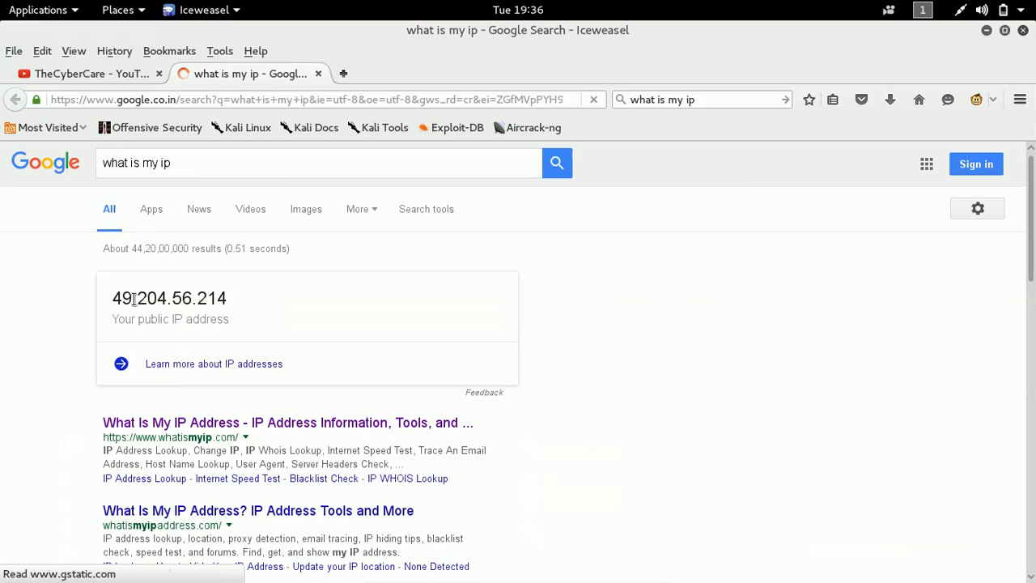
double_click(226, 298)
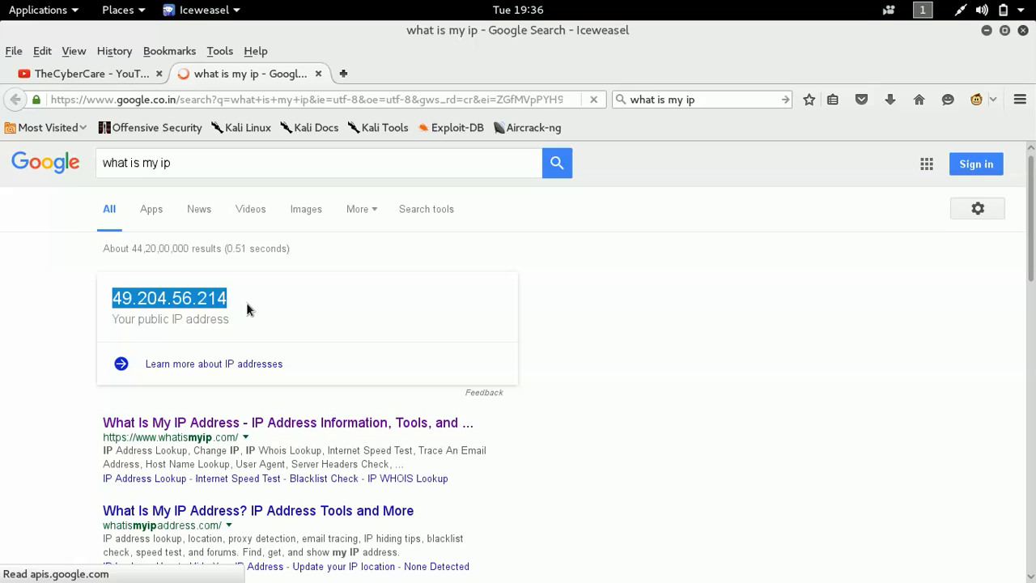
left_click(53, 301)
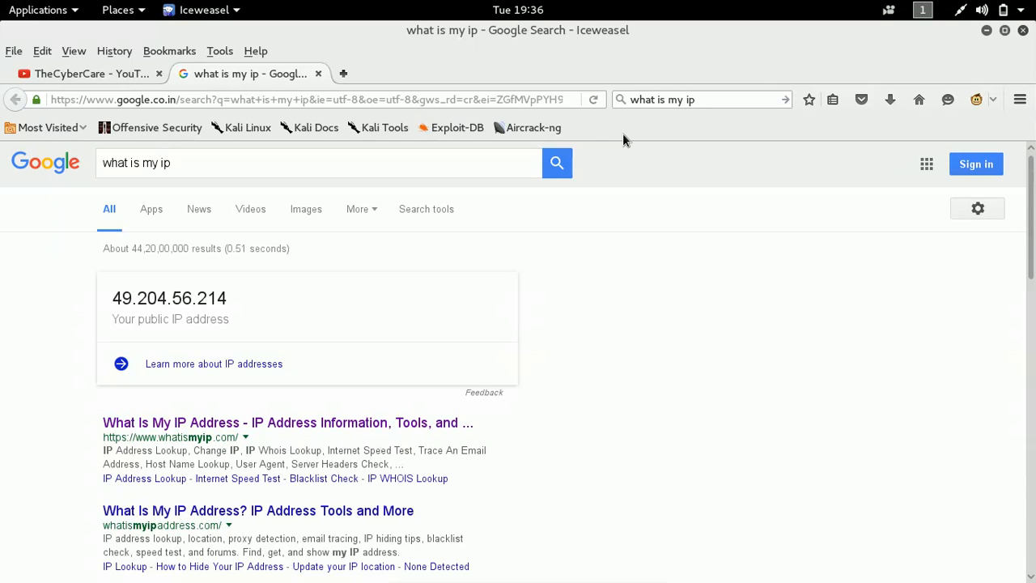
Load vpnbook.com in a new tab and go to its Free OpenVPN Account page
left_click(344, 74)
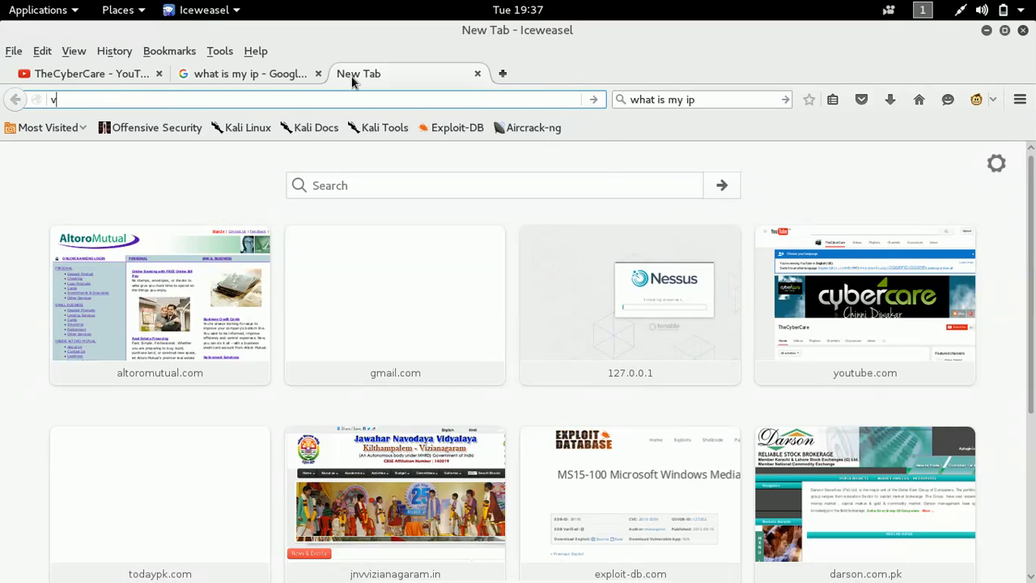
type("vpnbook.com")
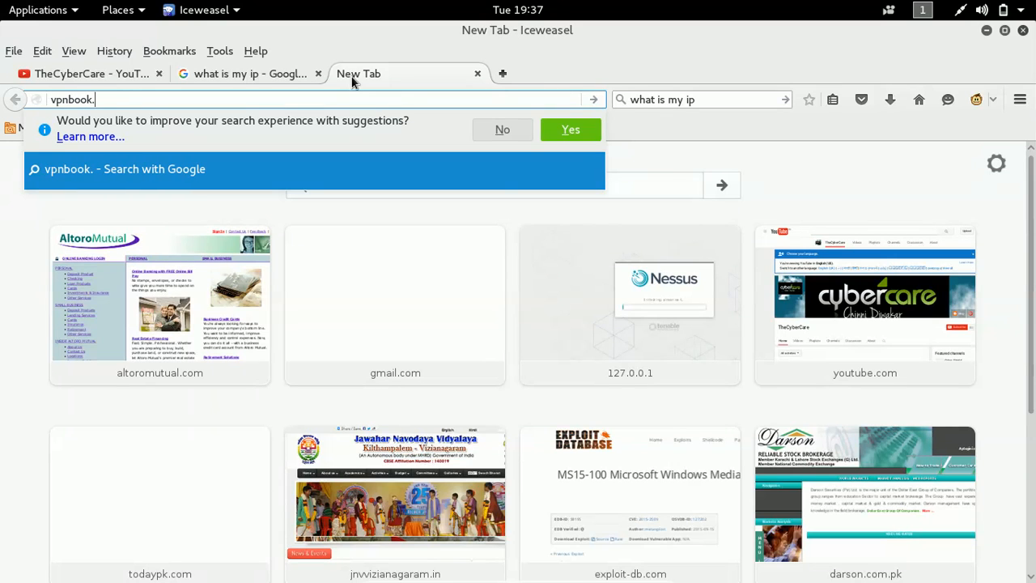
key("Return")
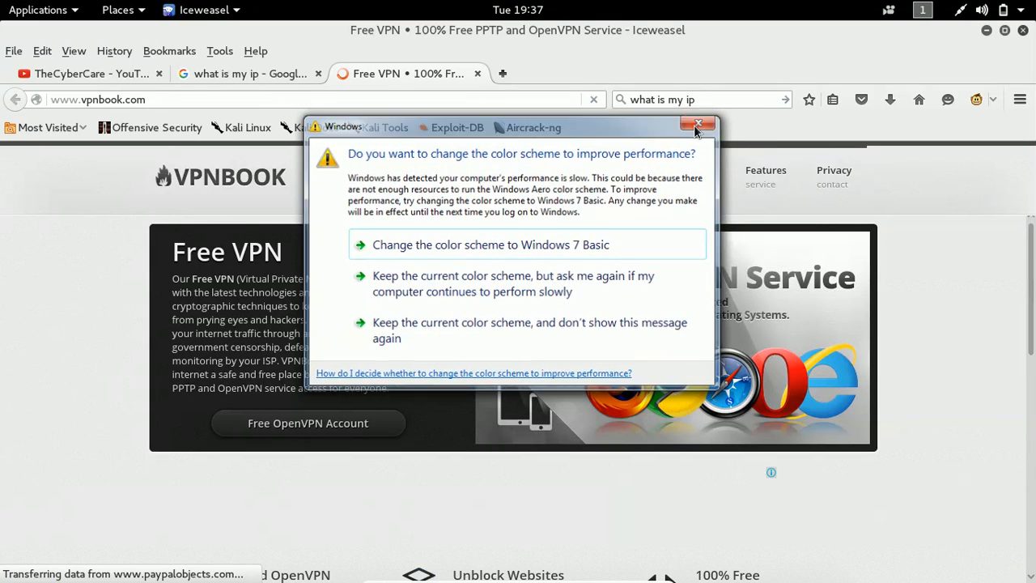
left_click(701, 123)
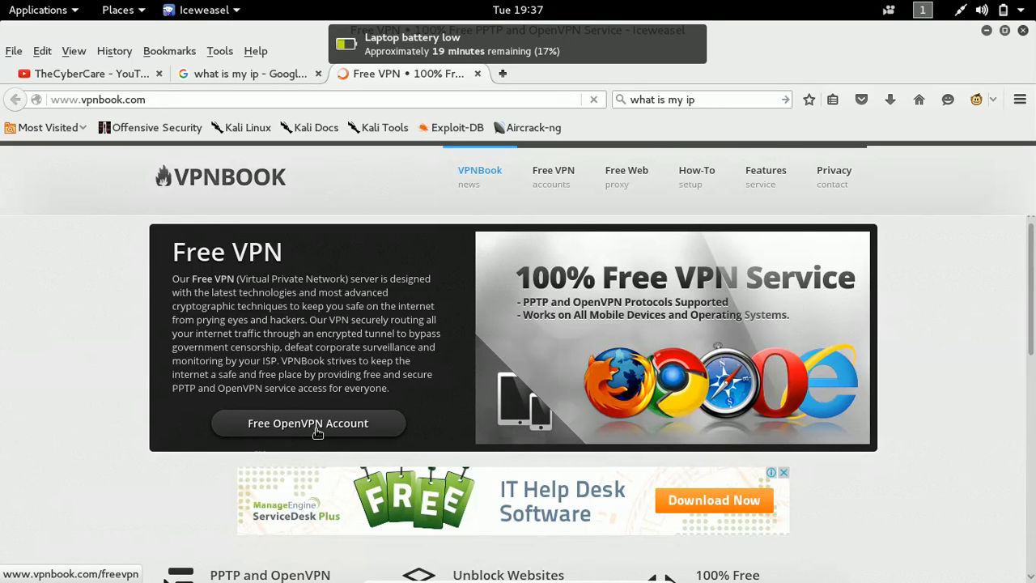
left_click(317, 432)
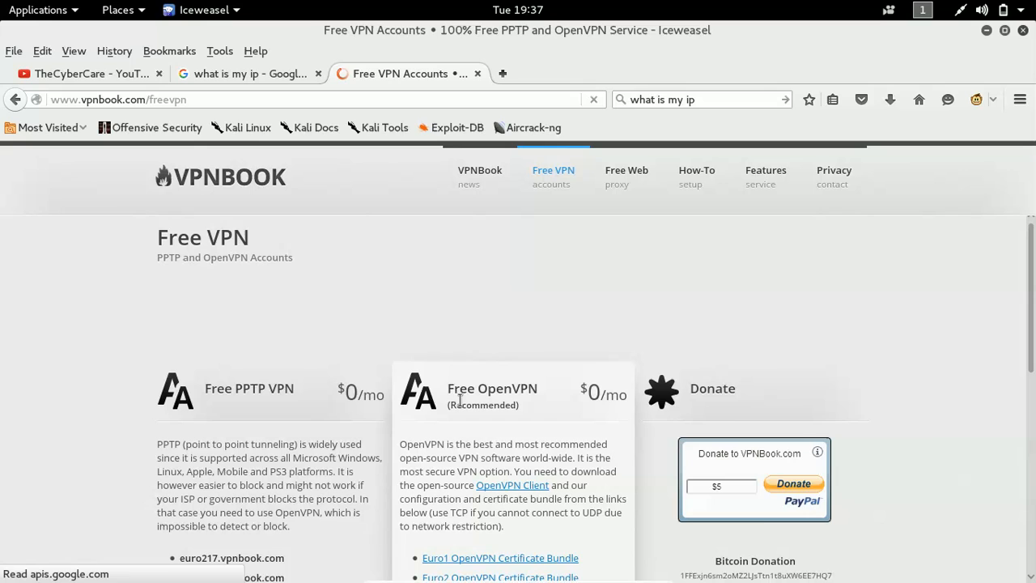
Review the OpenVPN login password and start downloading the Euro1 OpenVPN Certificate Bundle
triple_click(537, 389)
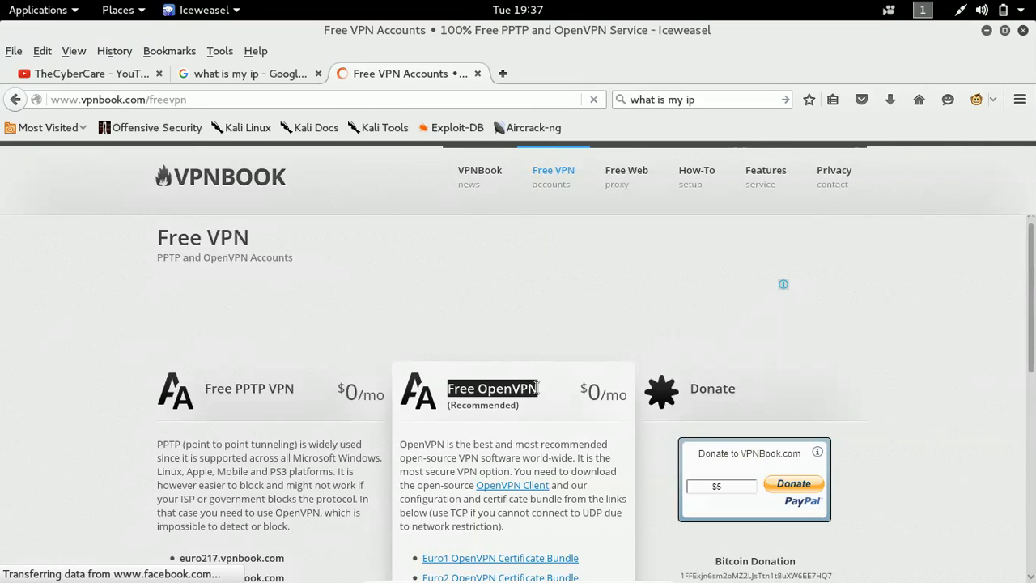
left_click(516, 428)
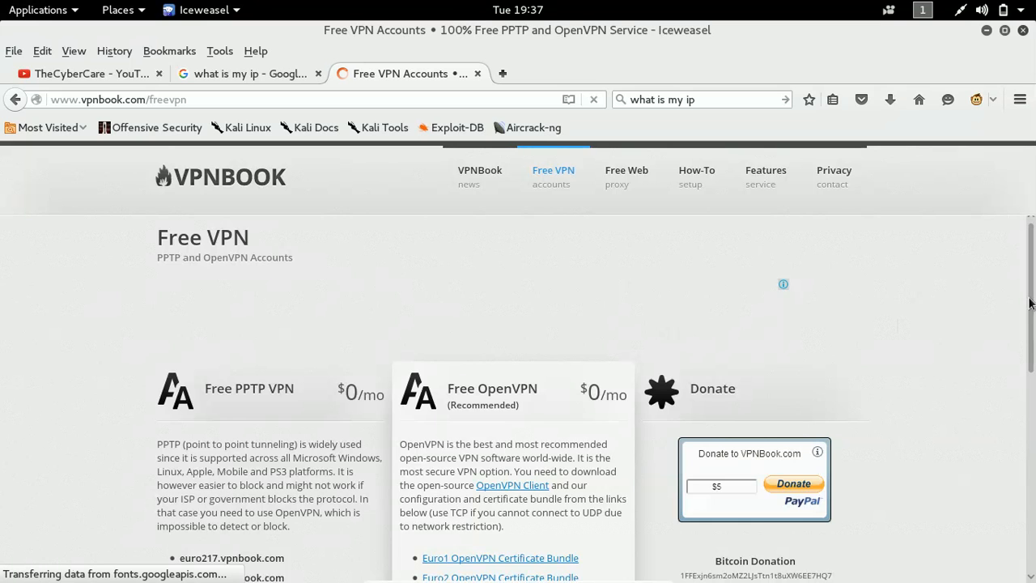
scroll(891, 324, "down", 5)
scroll(729, 364, "down", 3)
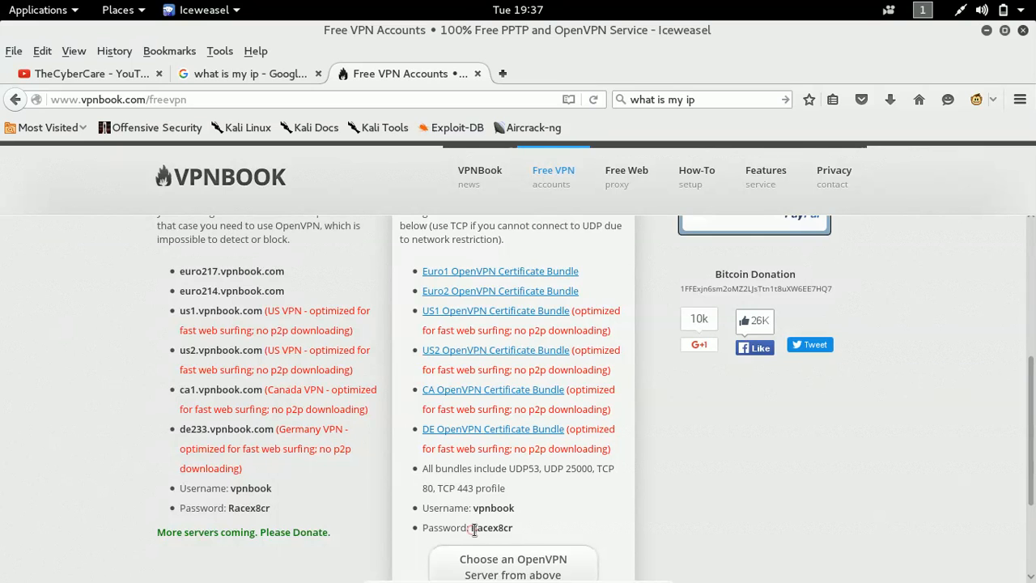
left_click_drag(472, 528, 517, 531)
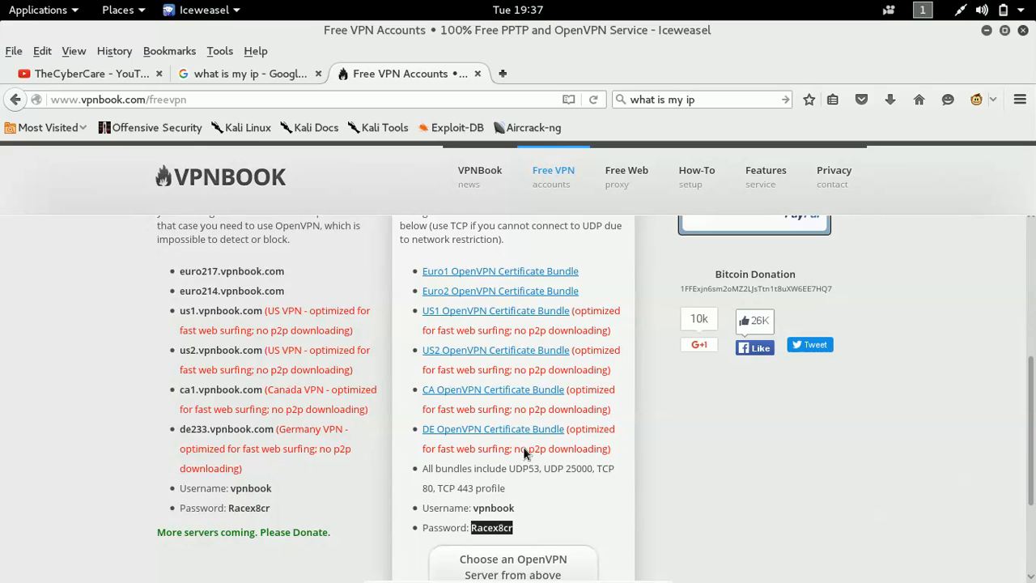
left_click(515, 275)
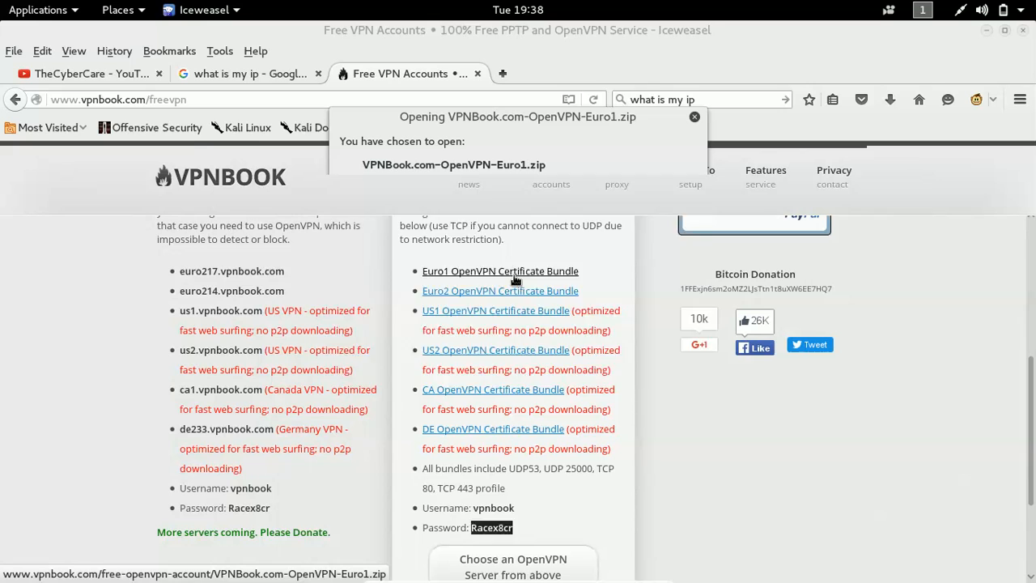
Save the Euro1 OpenVPN zip to disk, shrink the browser and bring the root terminal forward
left_click(419, 281)
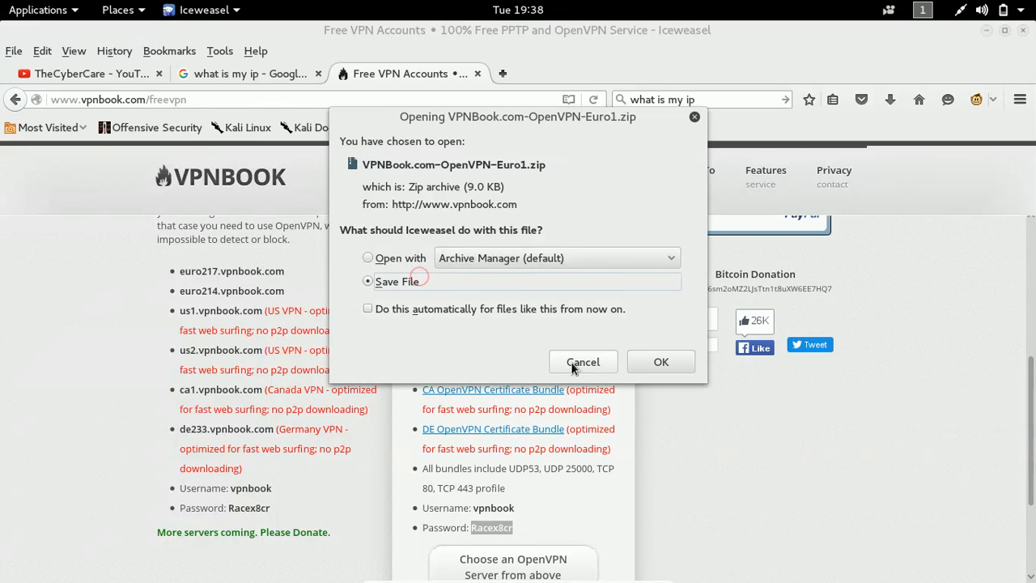
left_click(660, 362)
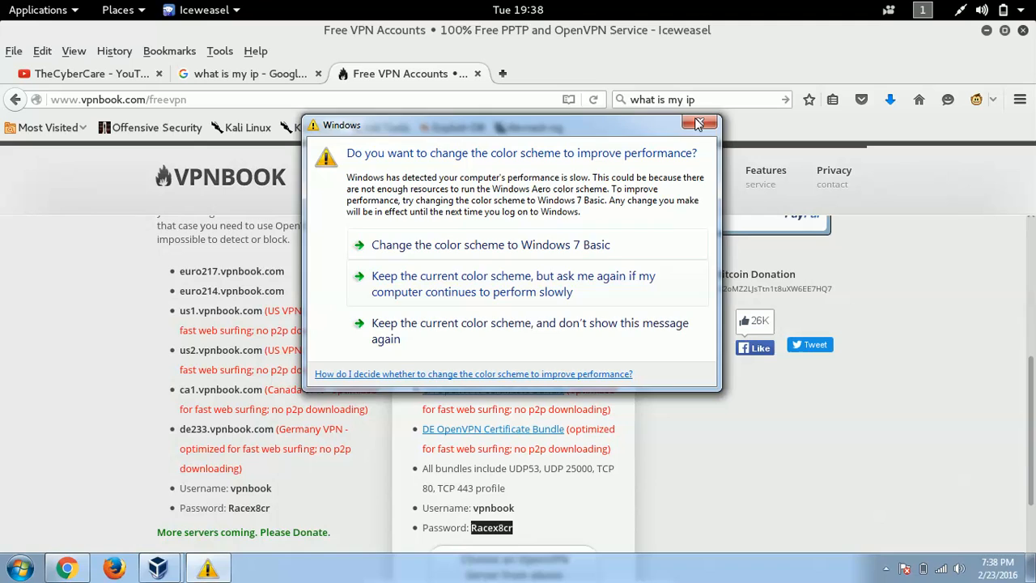
left_click(700, 121)
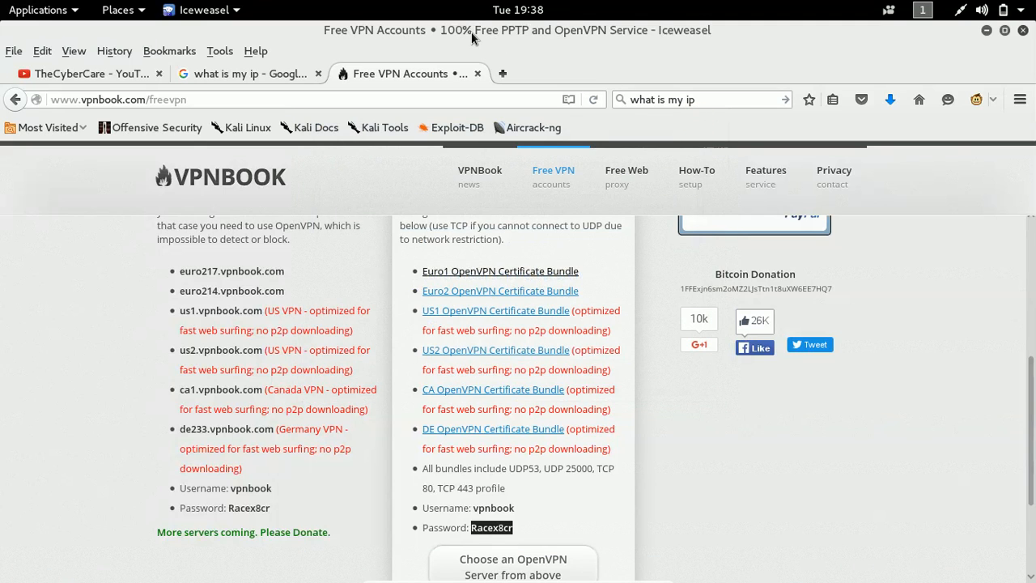
left_click_drag(472, 32, 868, 313)
left_click(389, 167)
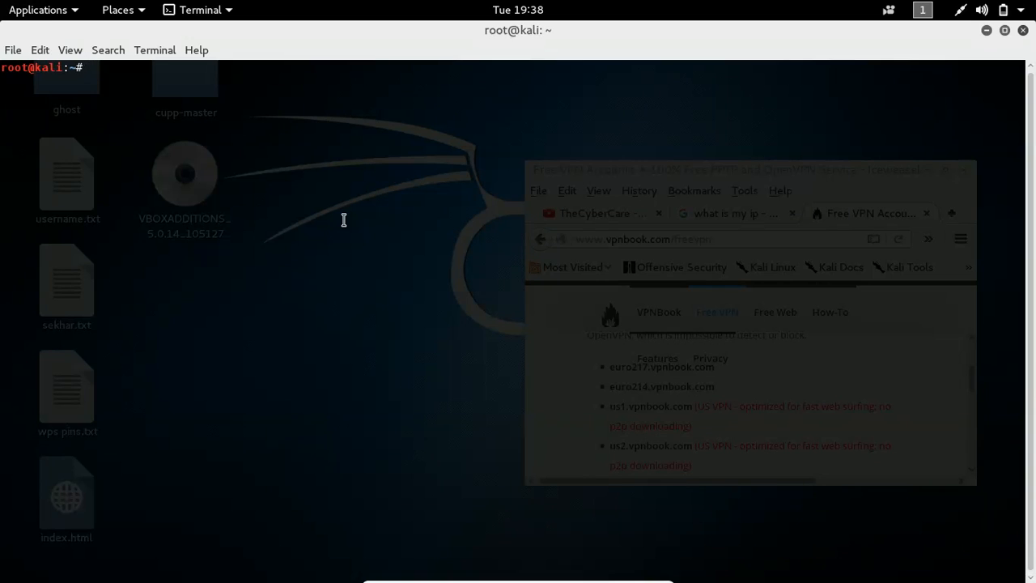
type("cd Down")
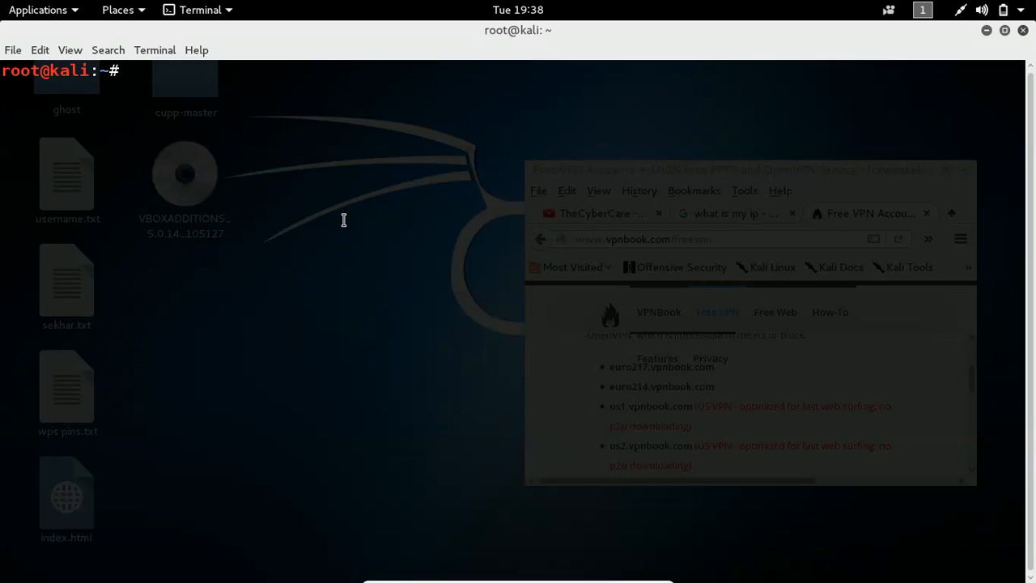
type("cd Downloa")
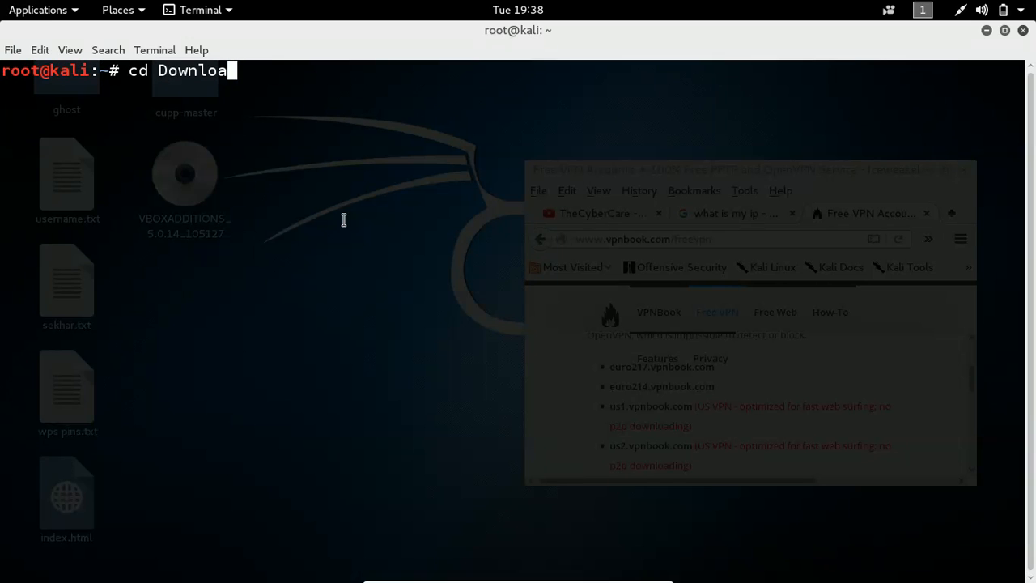
type("ds")
In Downloads, unzip VPNBook.com-OpenVPN-Euro1.zip into its four vpnbook-euro1 .ovpn profiles
key("Return")
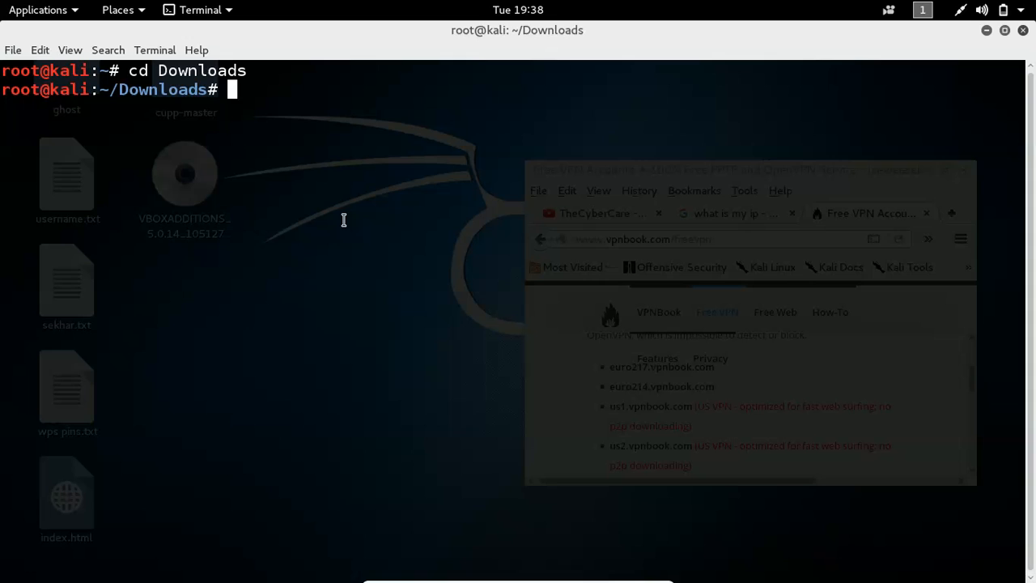
type("ls")
key("Return")
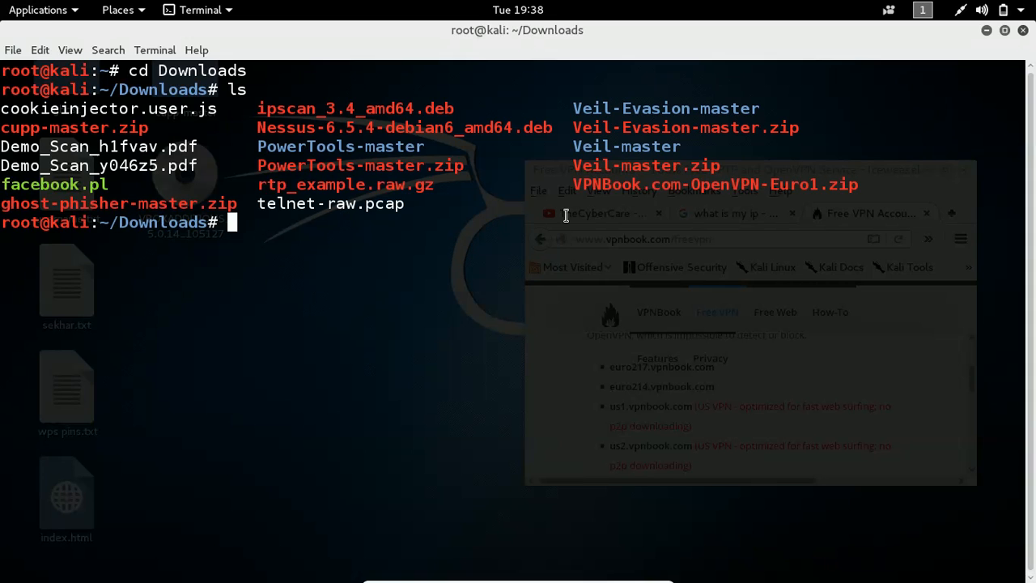
left_click_drag(573, 185, 857, 188)
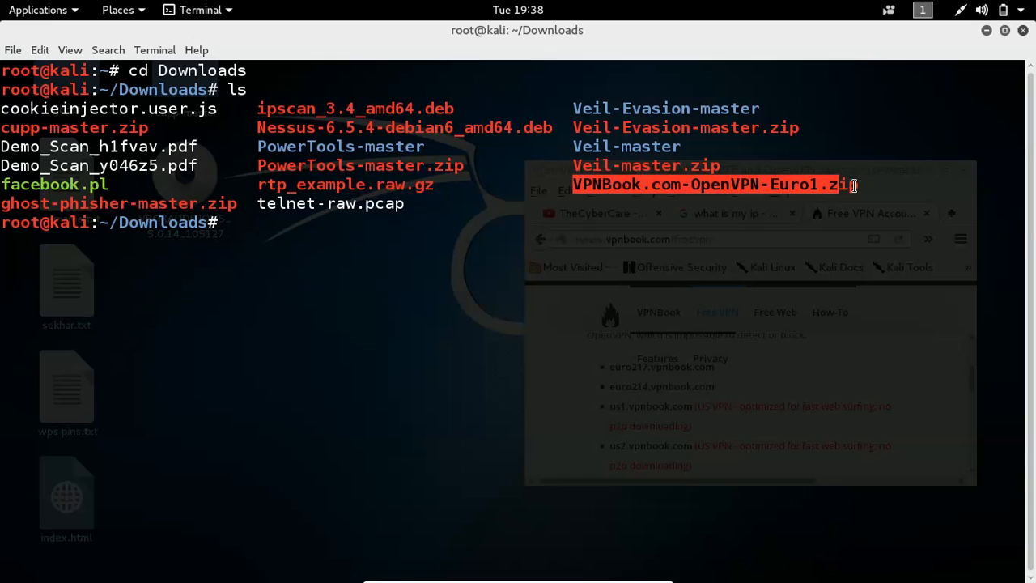
left_click(856, 188)
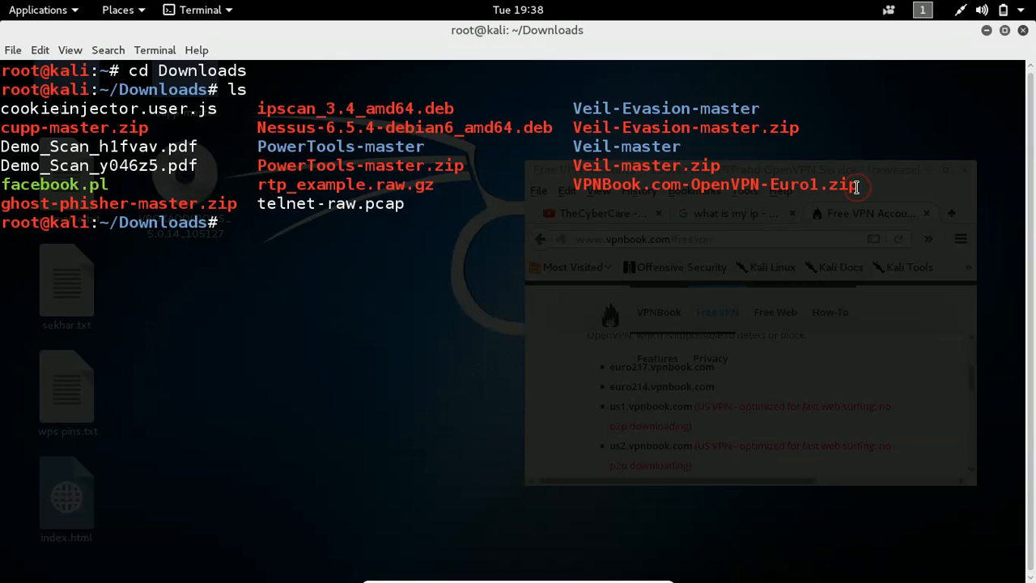
type("unzip ")
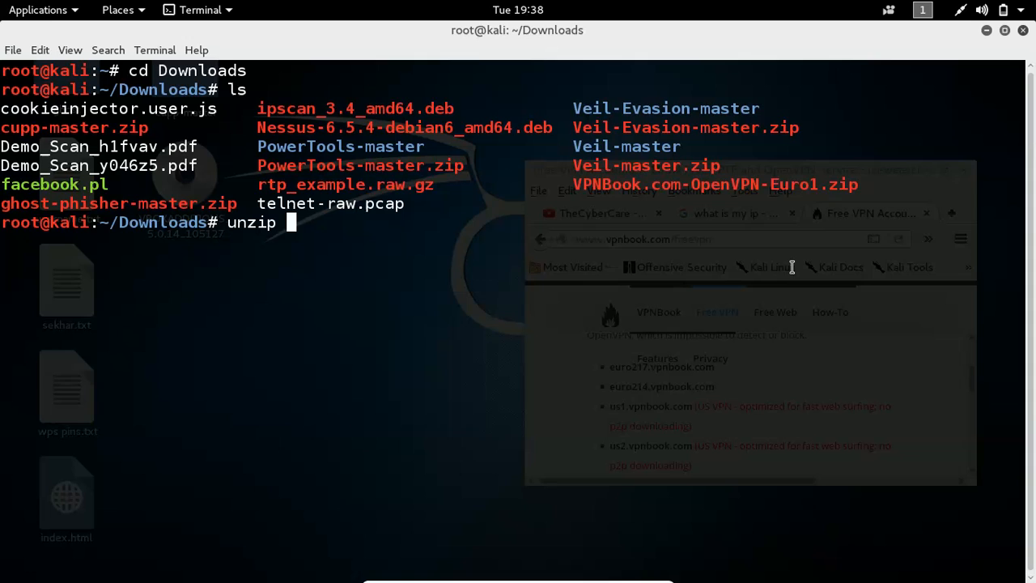
type("VPN")
key("Tab")
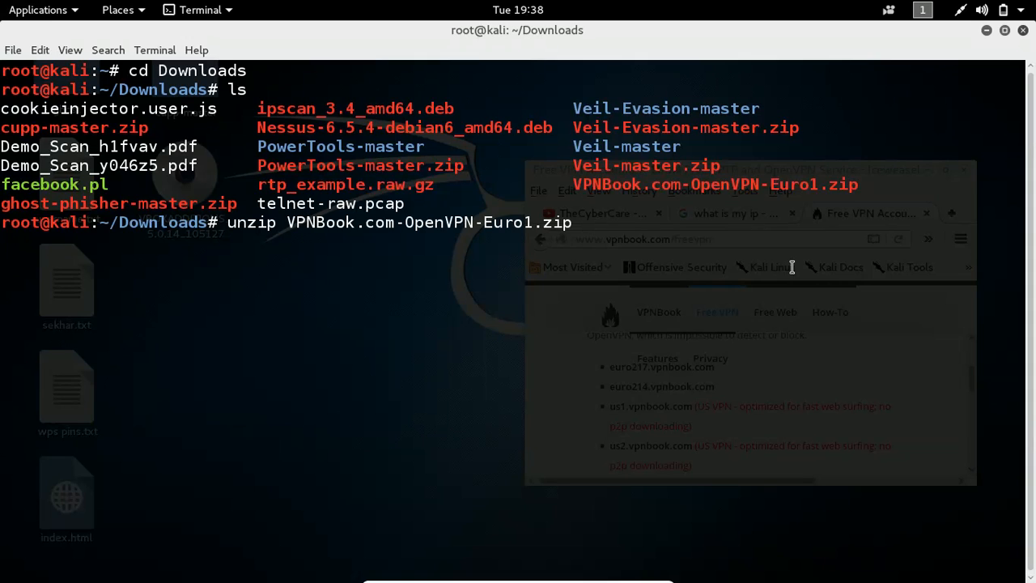
key("Return")
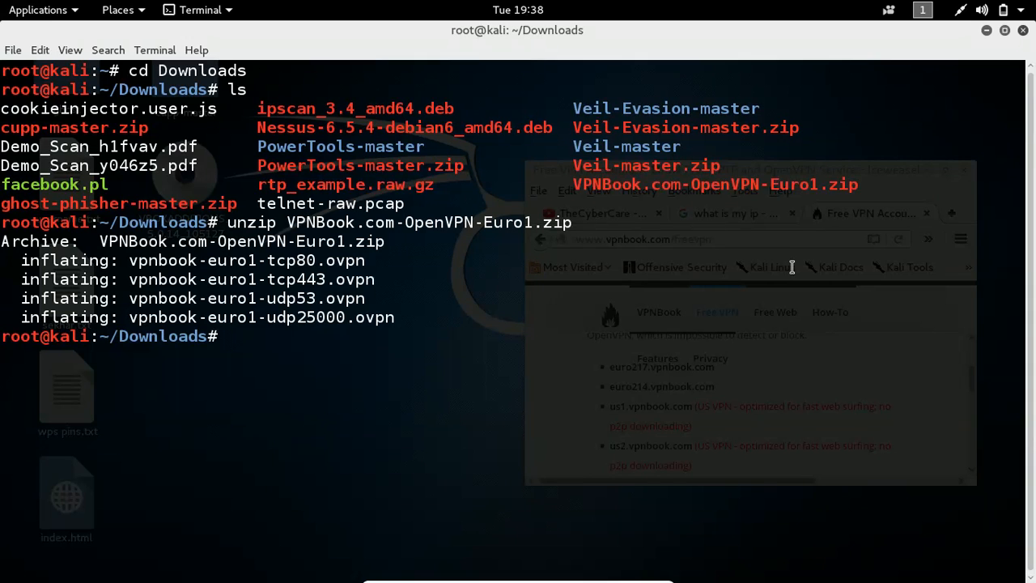
type("ls")
List the Downloads folder to see the extracted vpnbook-euro1 .ovpn profile names
key("Return")
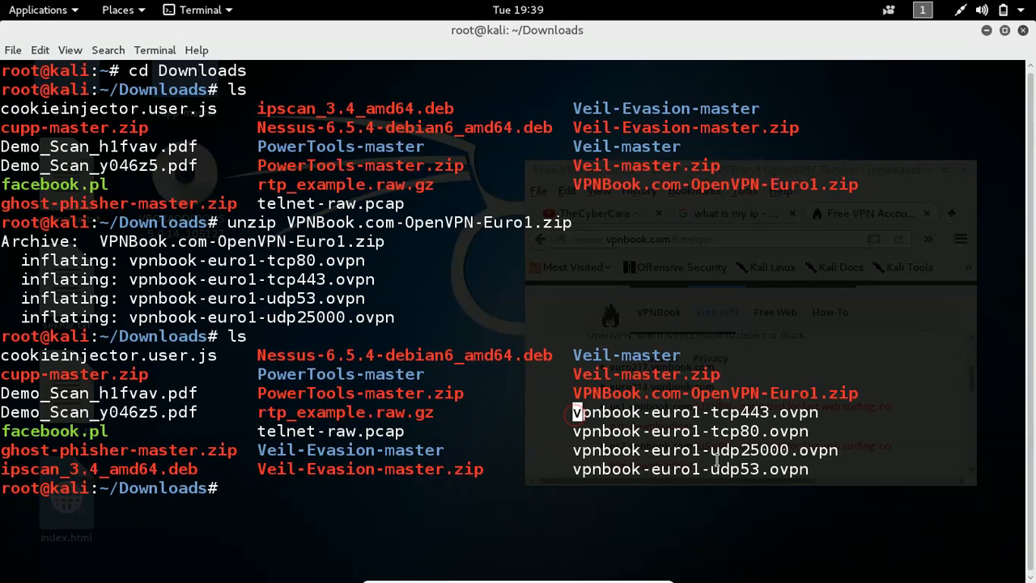
left_click_drag(574, 413, 810, 472)
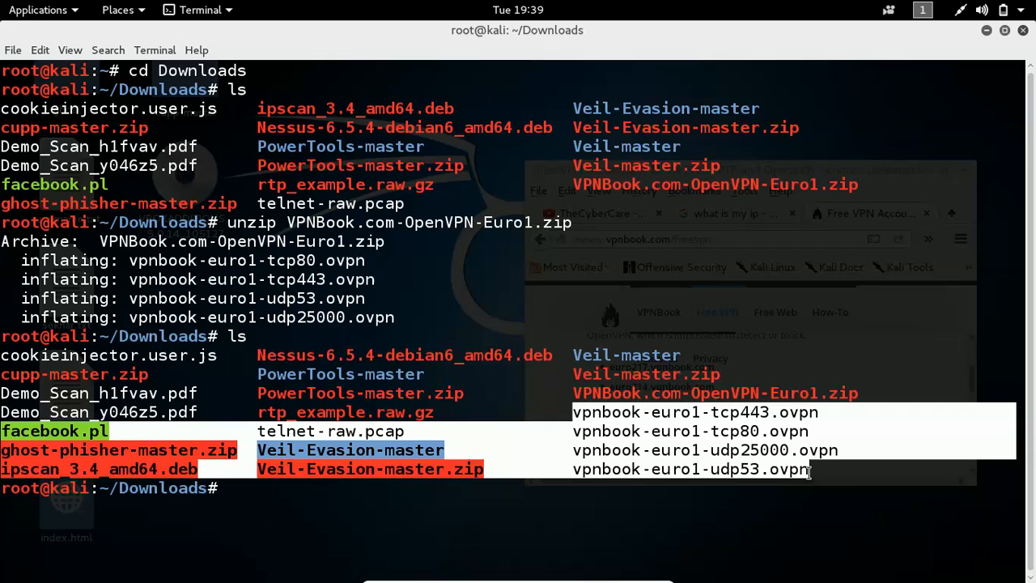
left_click(809, 472)
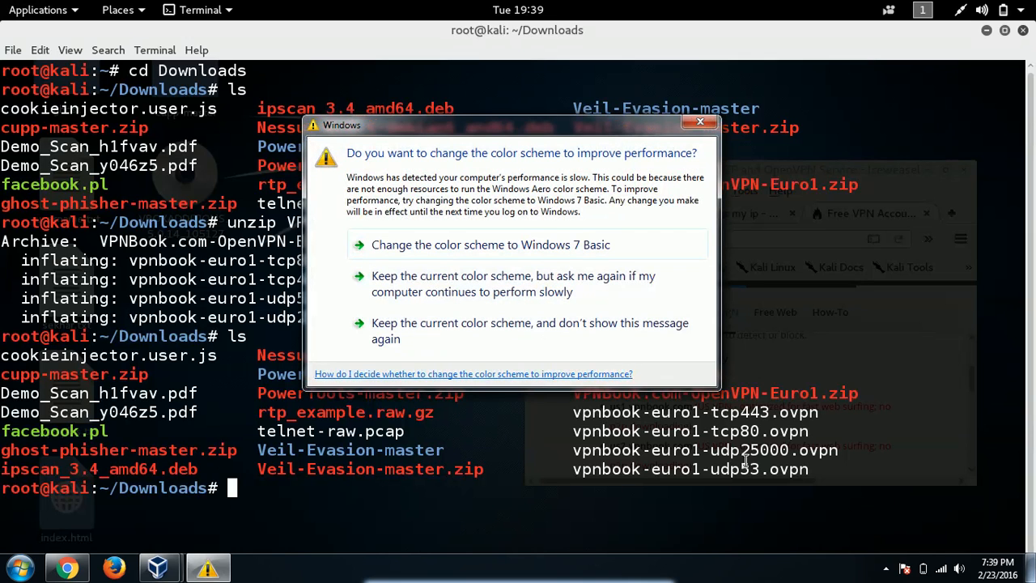
left_click(701, 125)
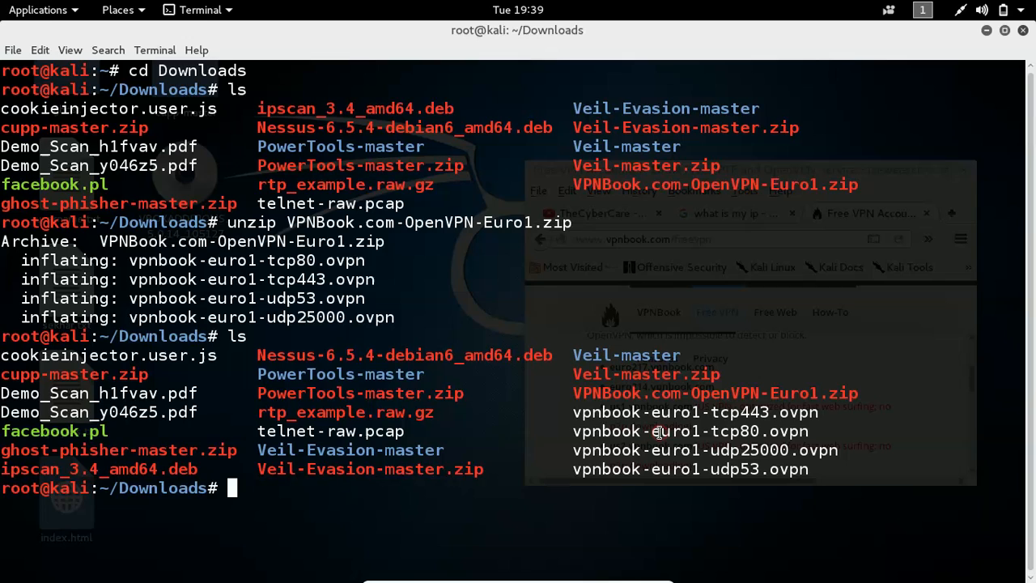
type("ope")
type("nvpn")
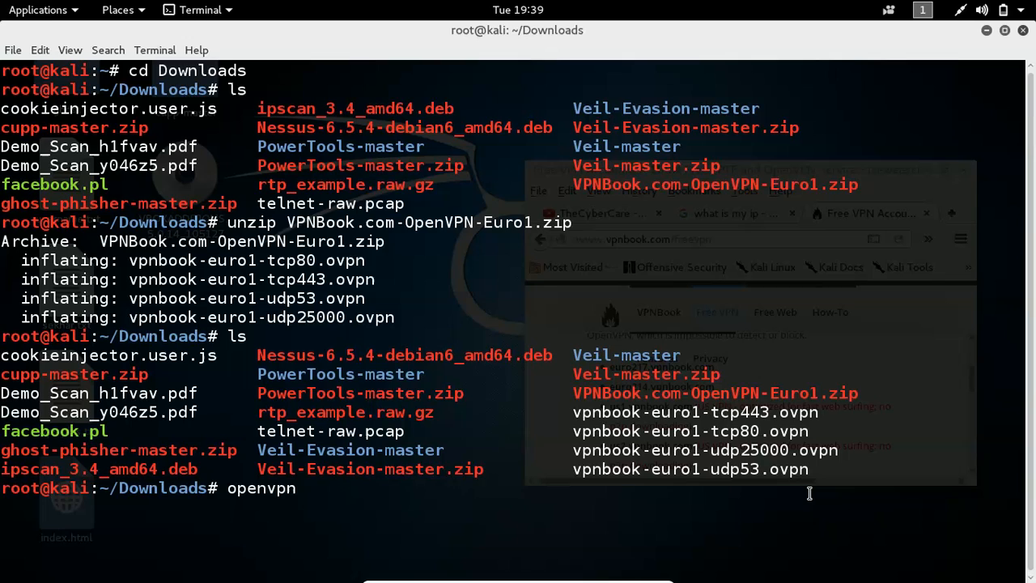
Run openvpn with the vpnbook-euro1-tcp80.ovpn profile so it prompts for a username
double_click(755, 432)
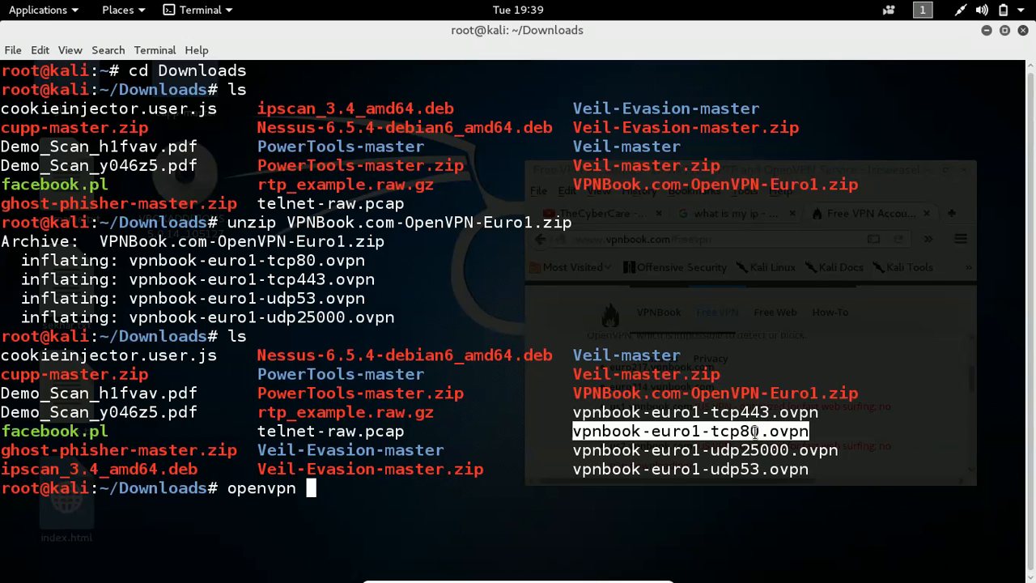
middle_click(755, 431)
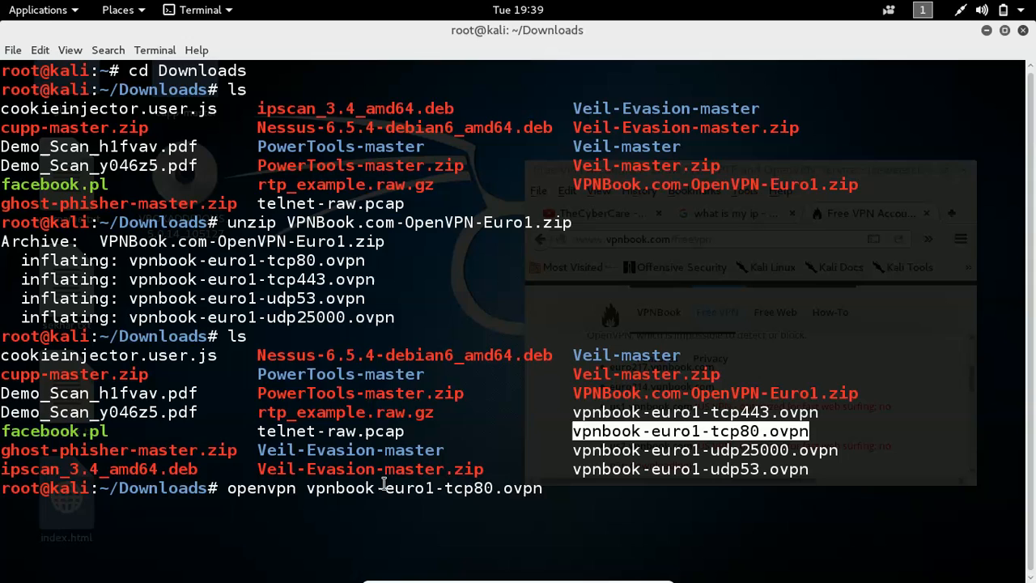
double_click(281, 488)
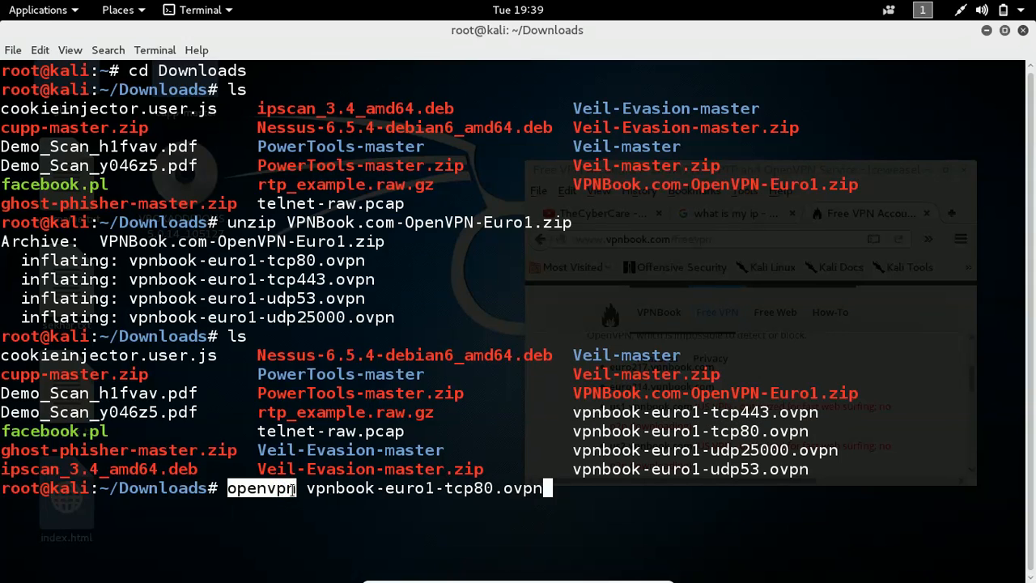
left_click(333, 489)
double_click(334, 488)
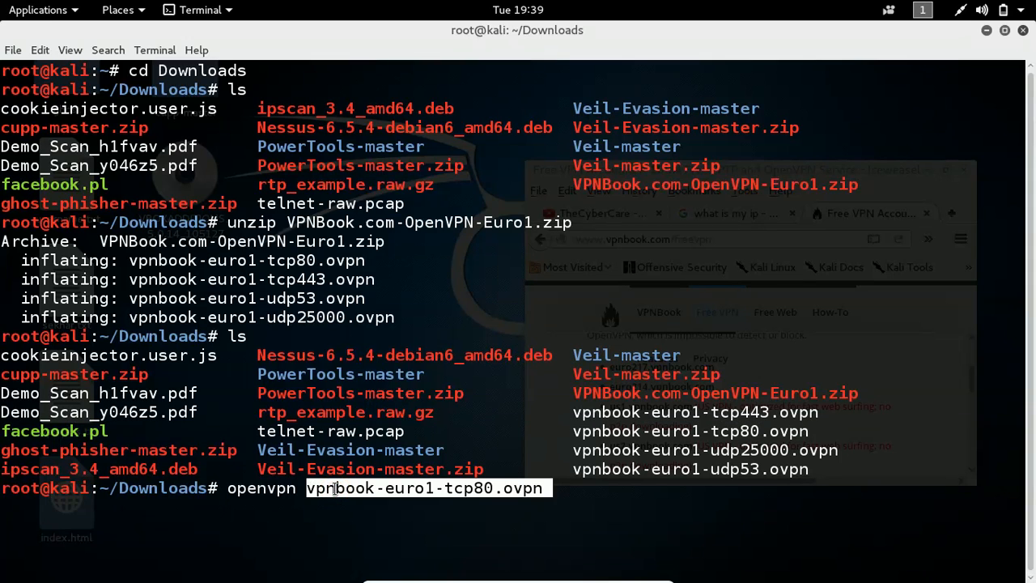
left_click(575, 490)
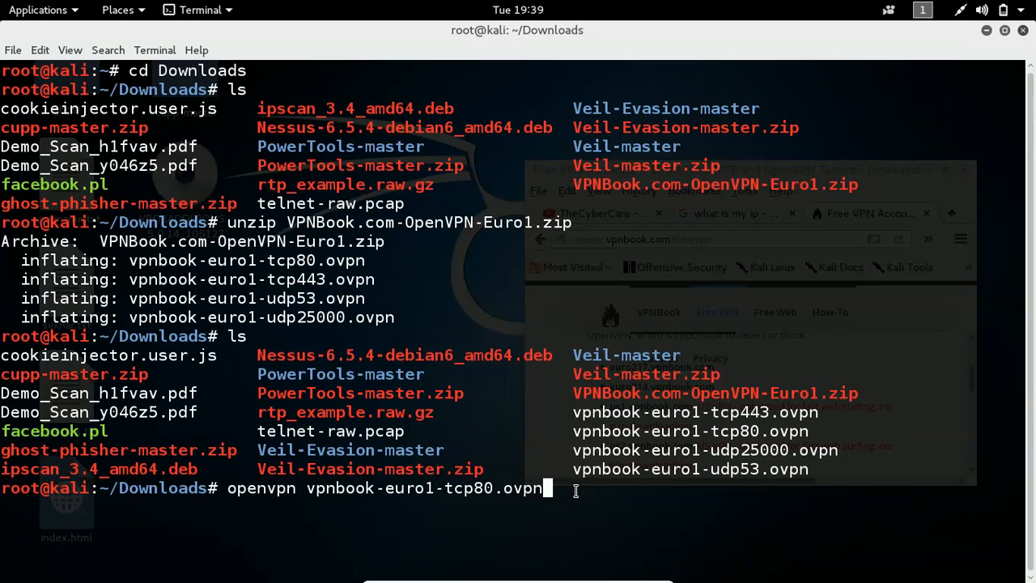
key("Return")
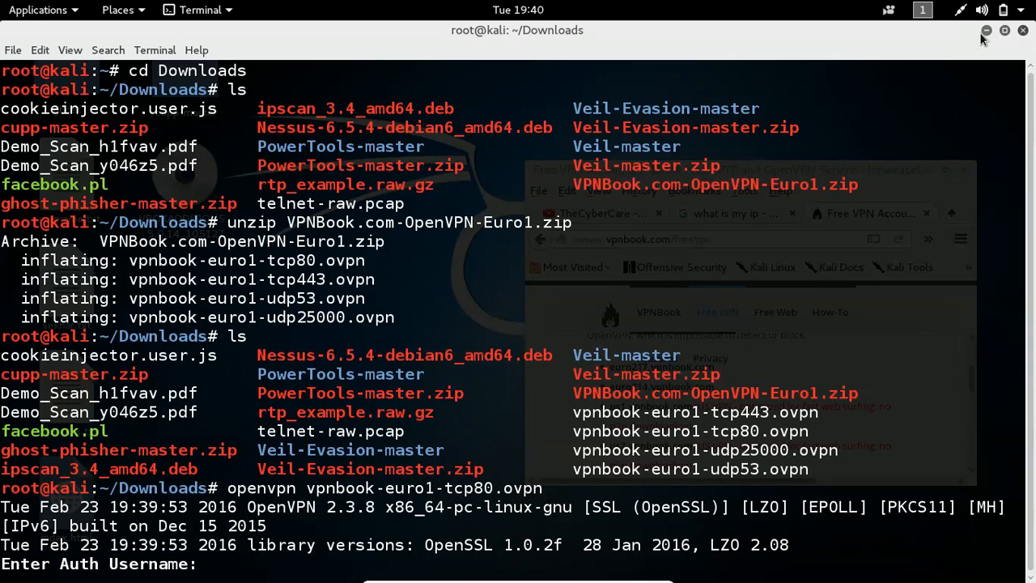
Check the VPNBook credentials in the browser and return to the terminal
key("alt+Tab")
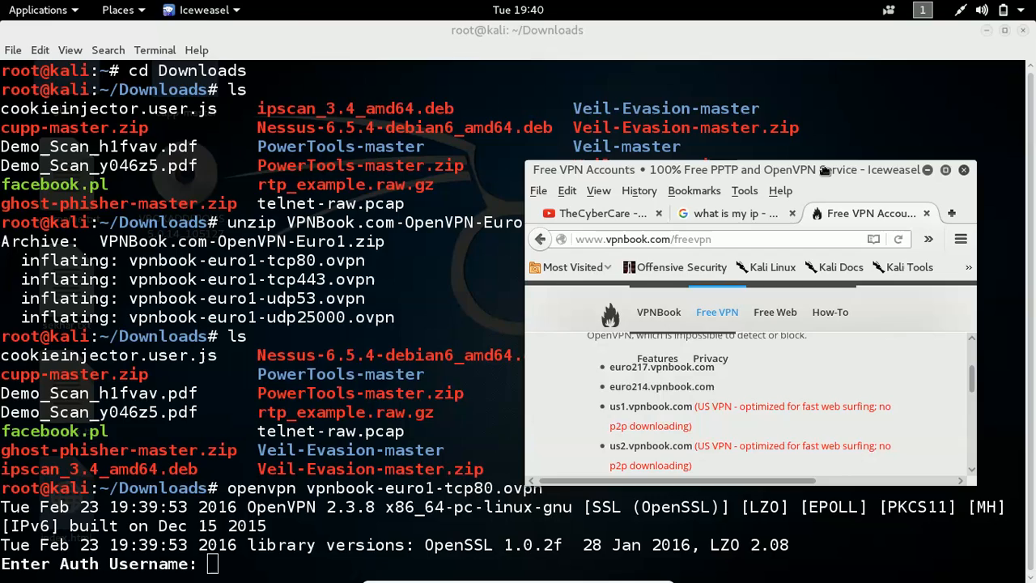
double_click(826, 172)
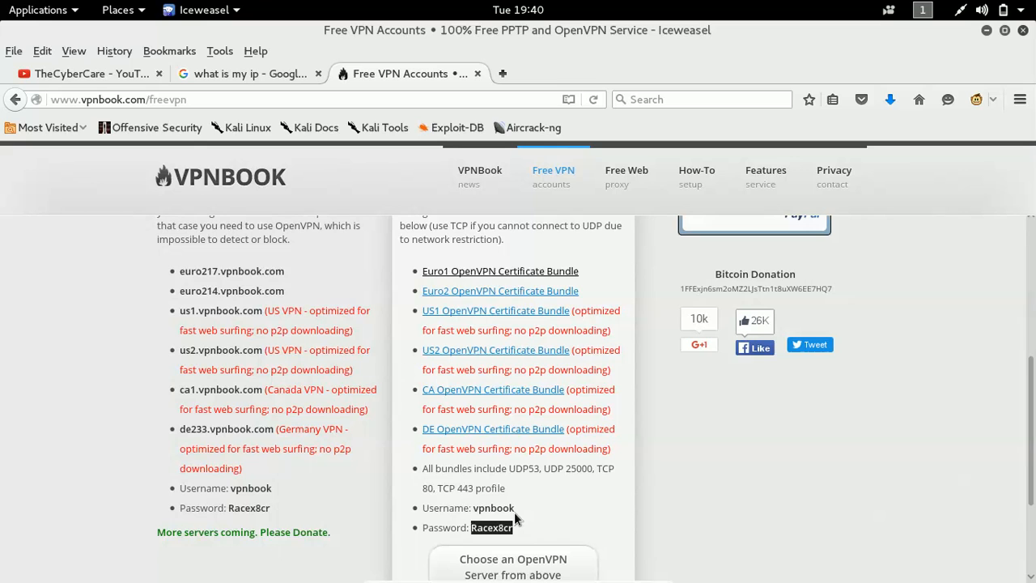
key("alt+Tab")
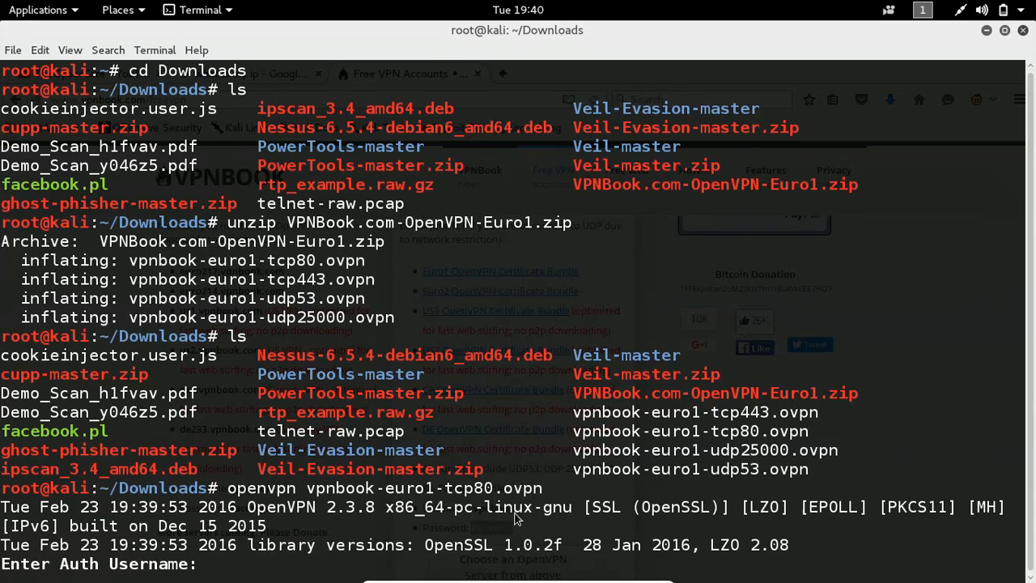
type("vpnboo")
type("k")
Submit the VPNBook username and pasted password; this first attempt fails authentication
key("Return")
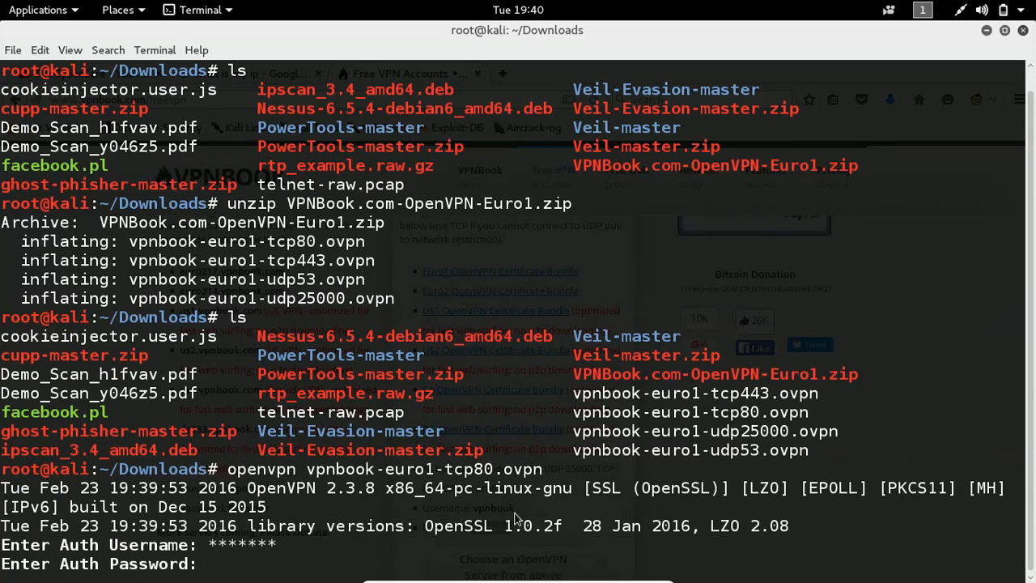
key("ctrl+shift+v")
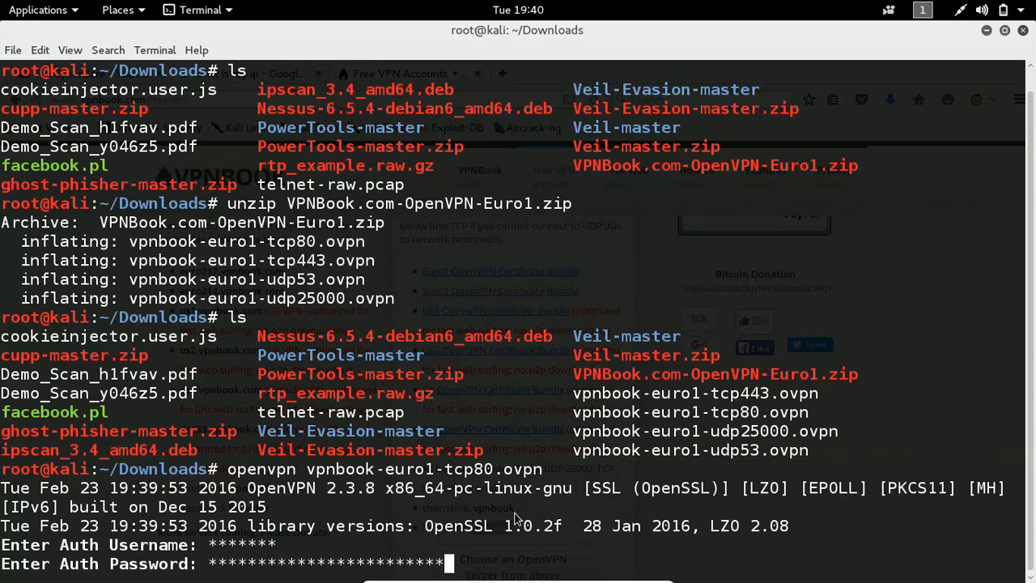
key("Return")
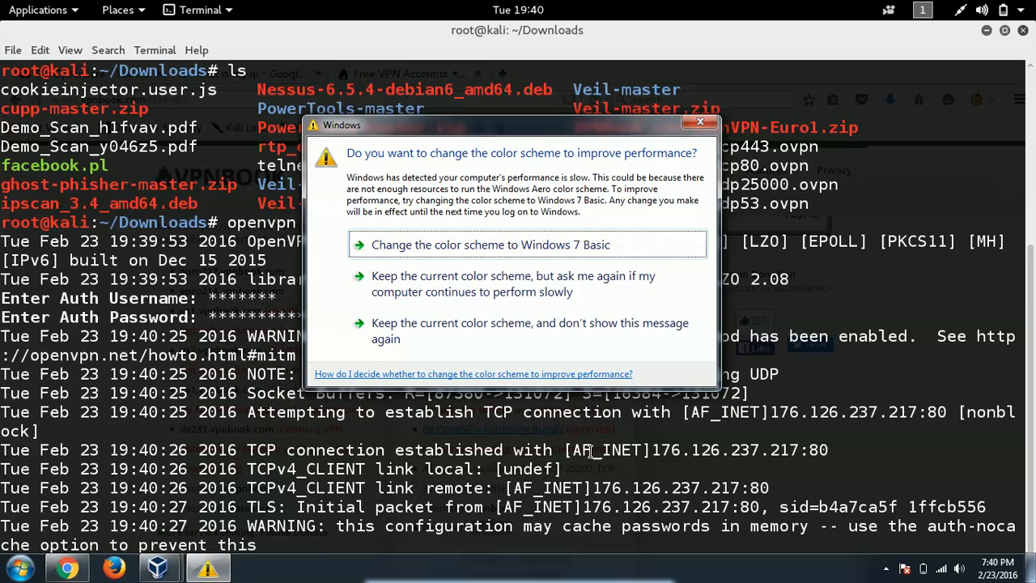
left_click(698, 126)
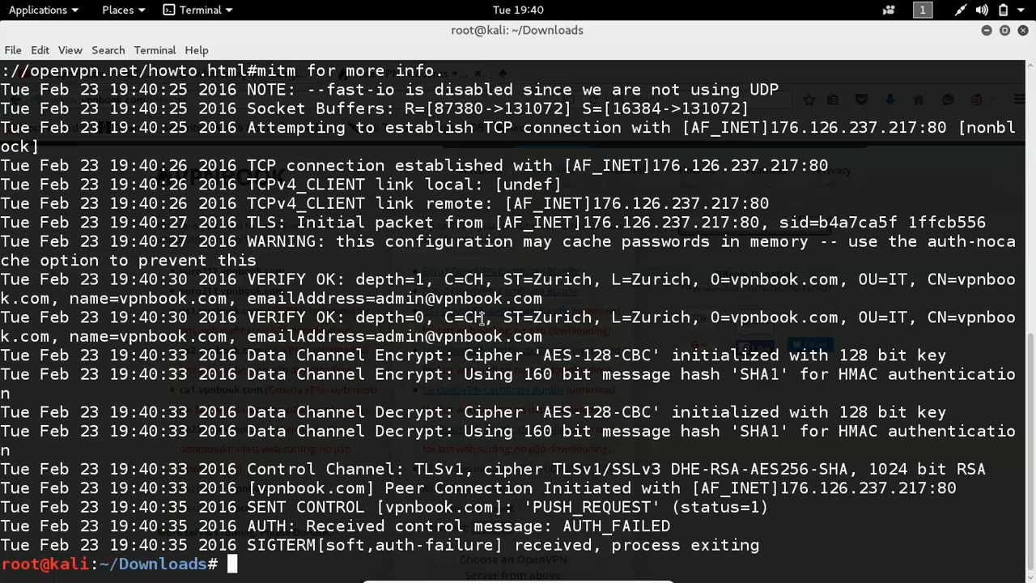
Rerun openvpn with the tcp80 profile and submit the VPNBook username
key("Up")
key("Return")
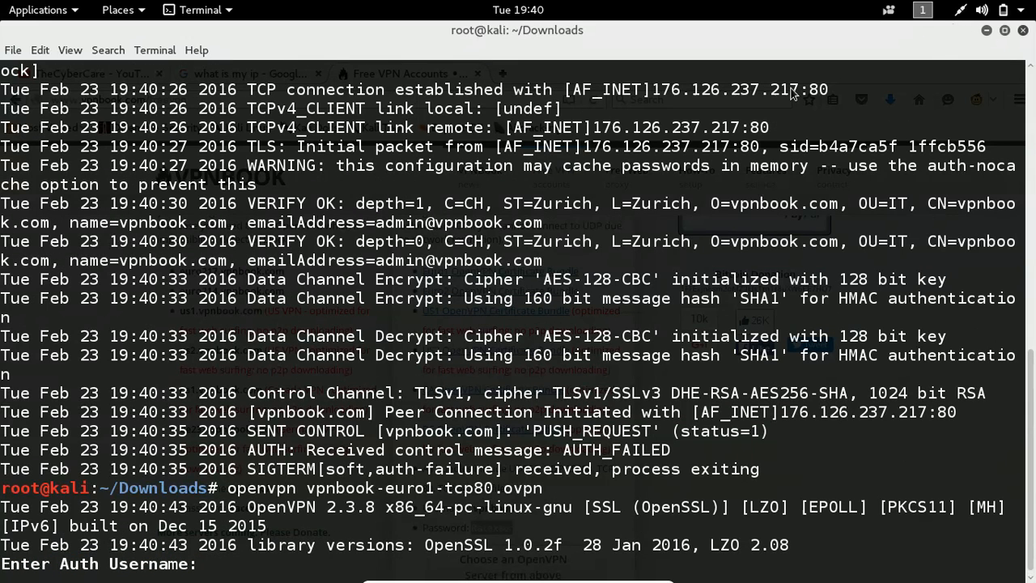
type("*******")
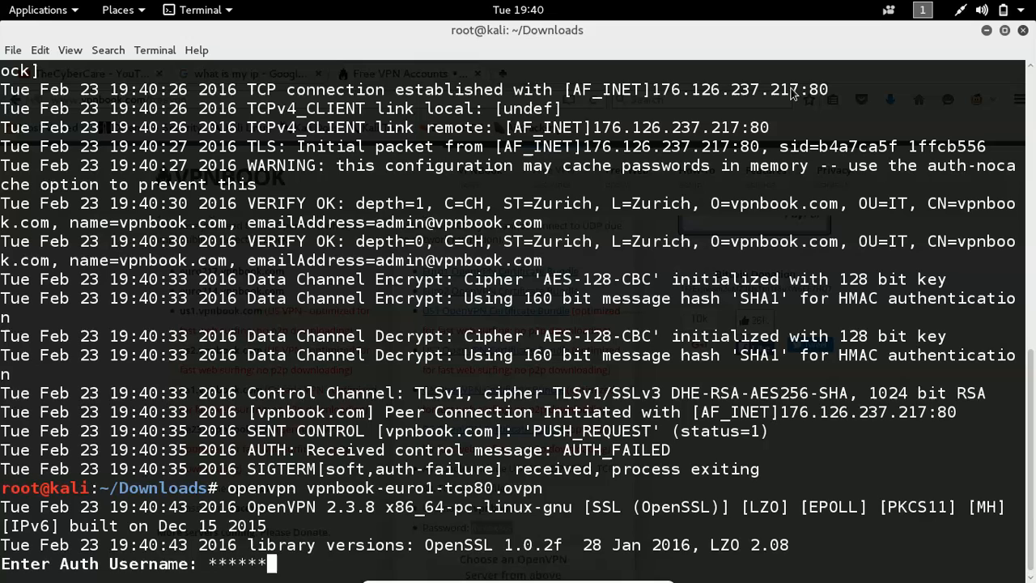
key("Return")
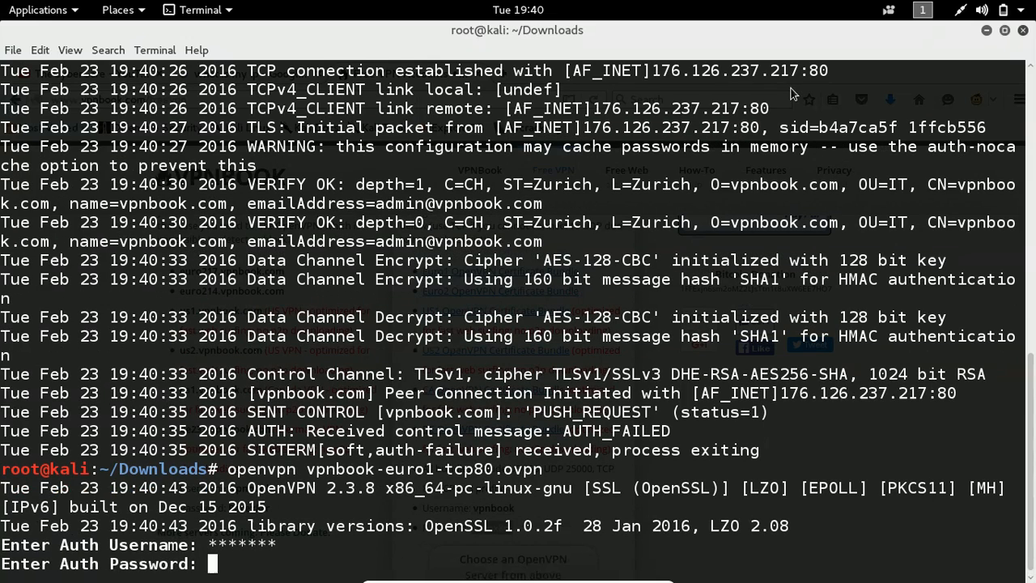
Copy the password from the VPNBook page and submit it so the VPN connects on tun3 at 10.12.0.190
key("alt+Tab")
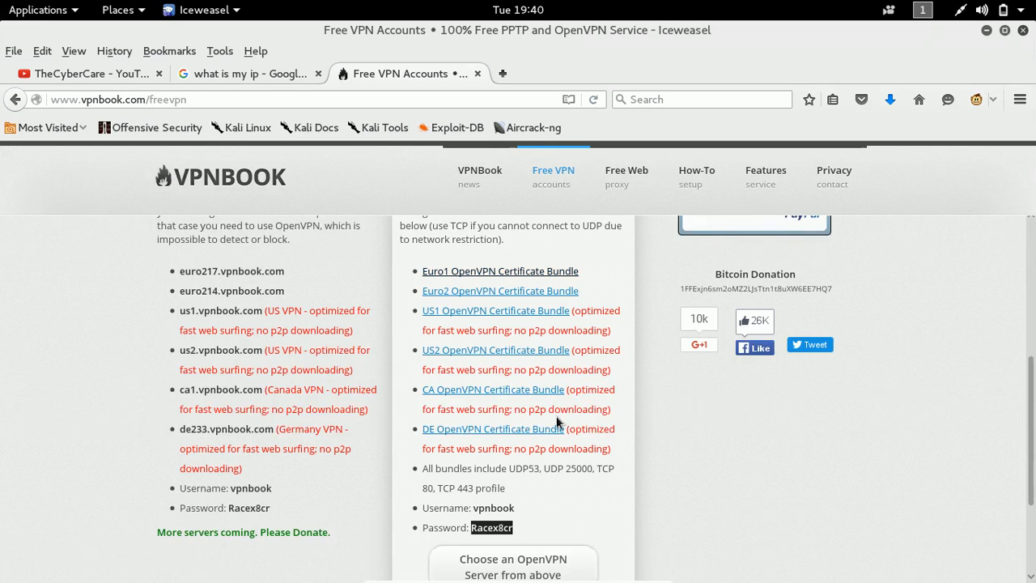
right_click(494, 523)
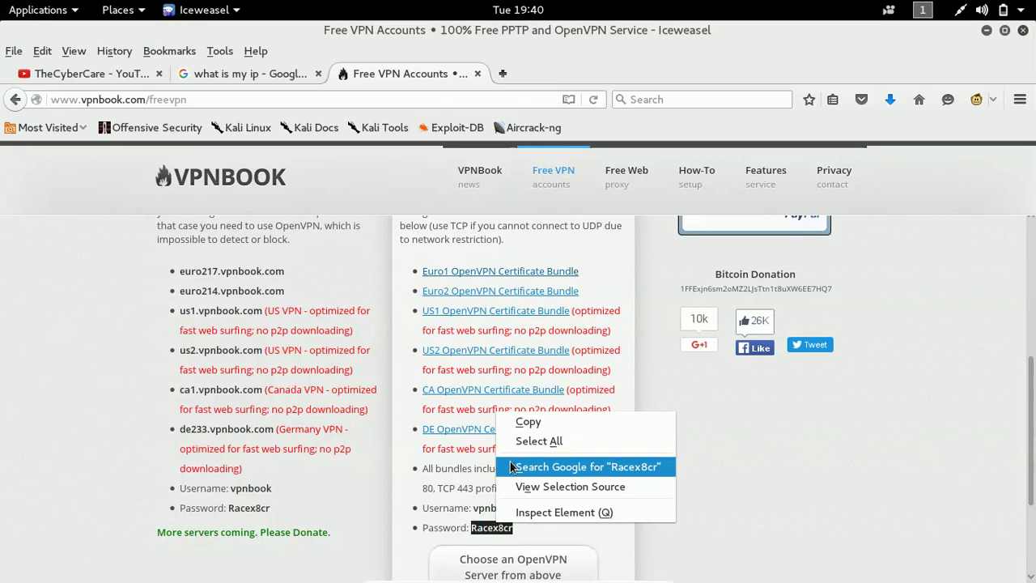
left_click(528, 422)
key("alt+Tab")
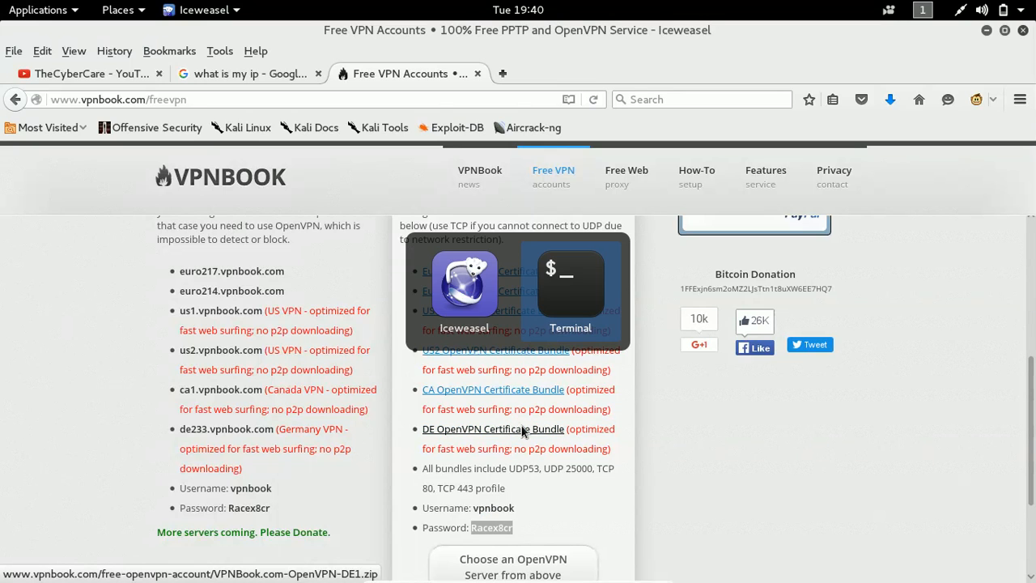
key("ctrl+shift+v")
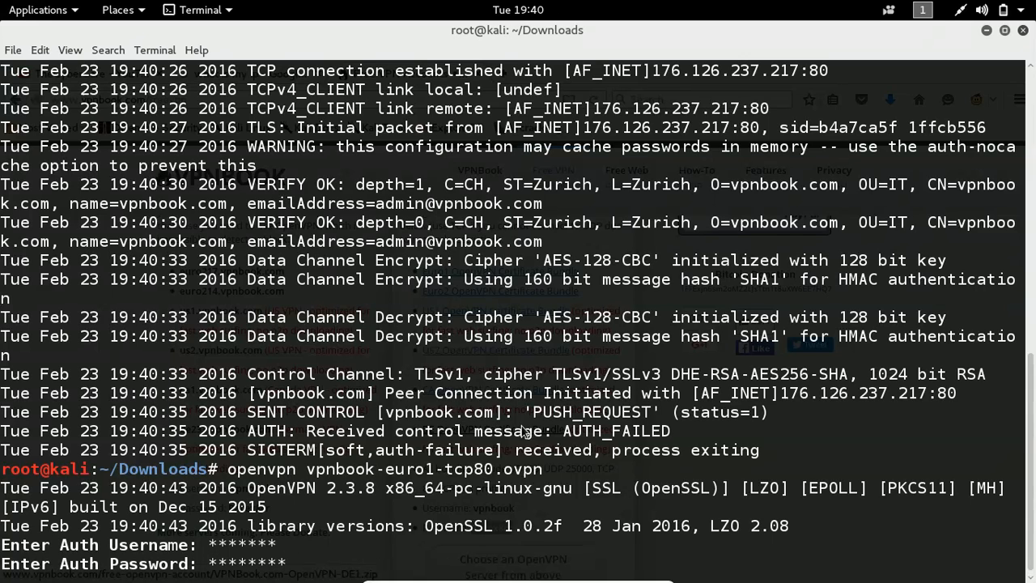
key("Return")
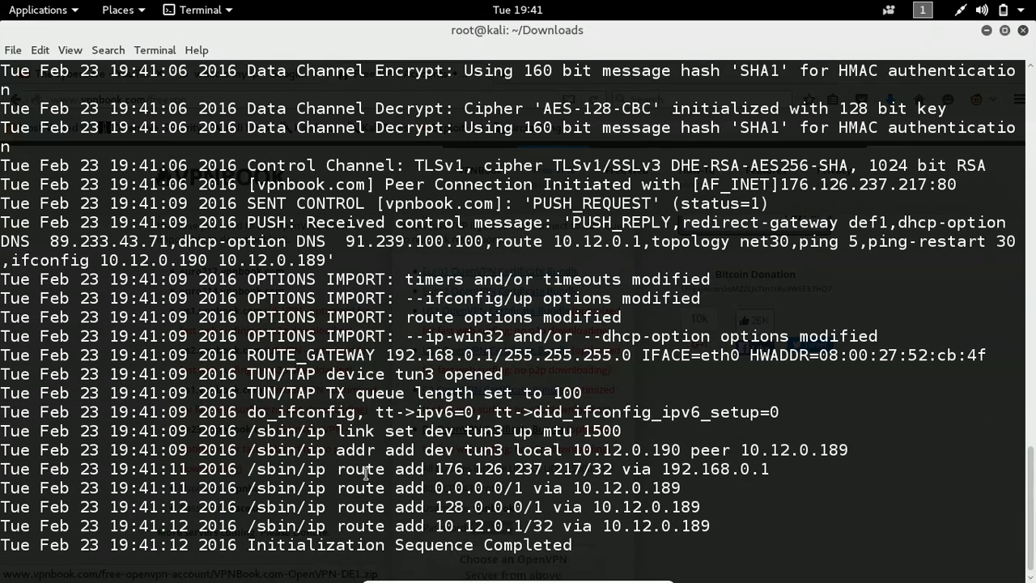
Highlight the 'Initialization Sequence Completed' line confirming the VPN is up
left_click_drag(247, 544, 579, 547)
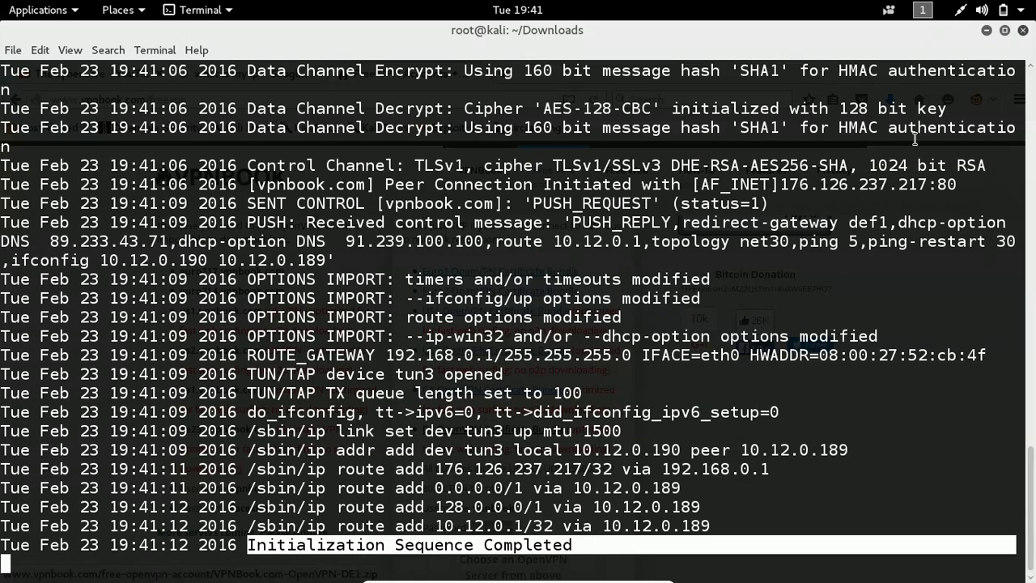
Rerun the 'what is my ip' Google search so it reports the VPN address 176.126.237.217
left_click(987, 31)
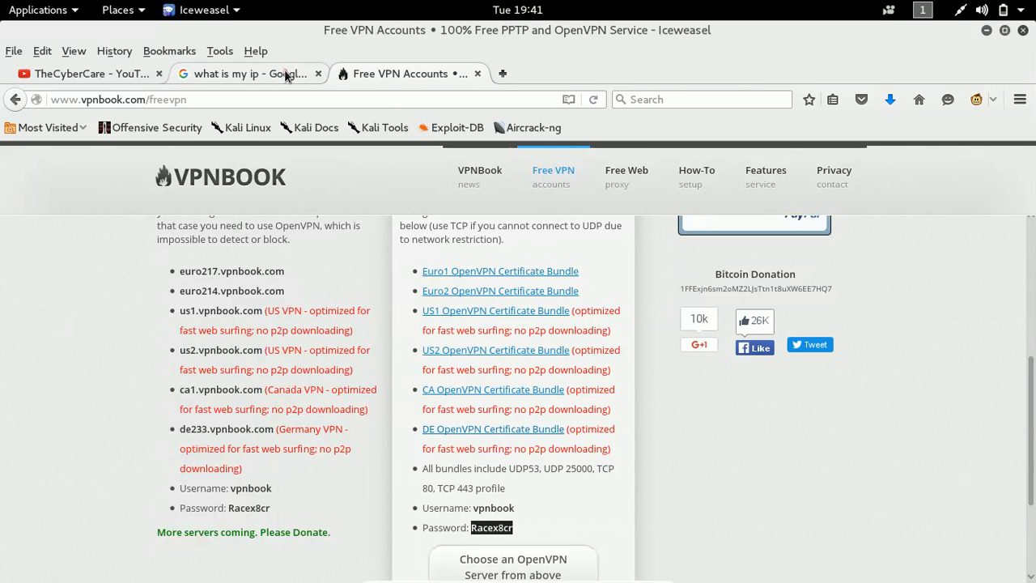
left_click(251, 74)
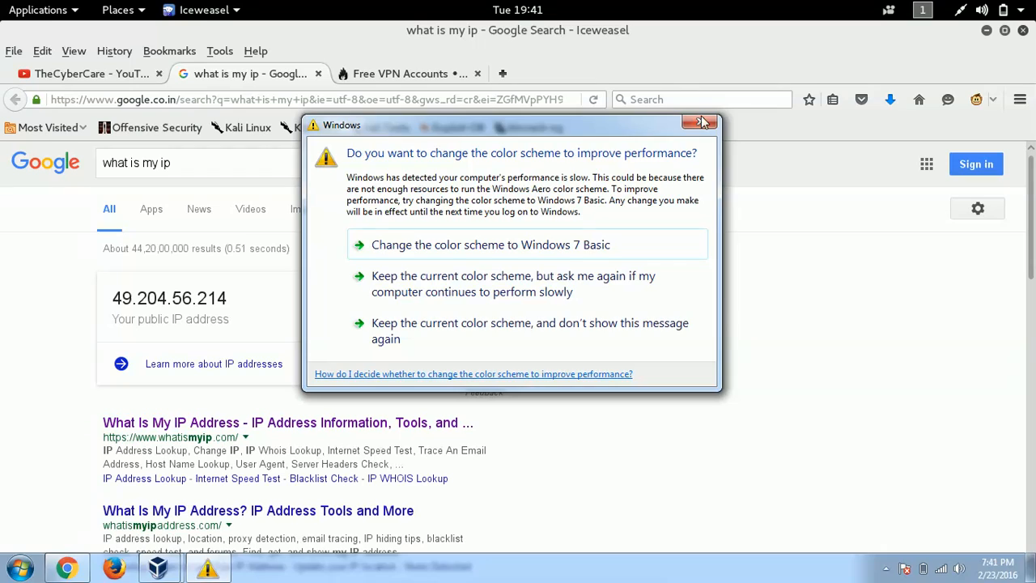
left_click(701, 122)
left_click(497, 155)
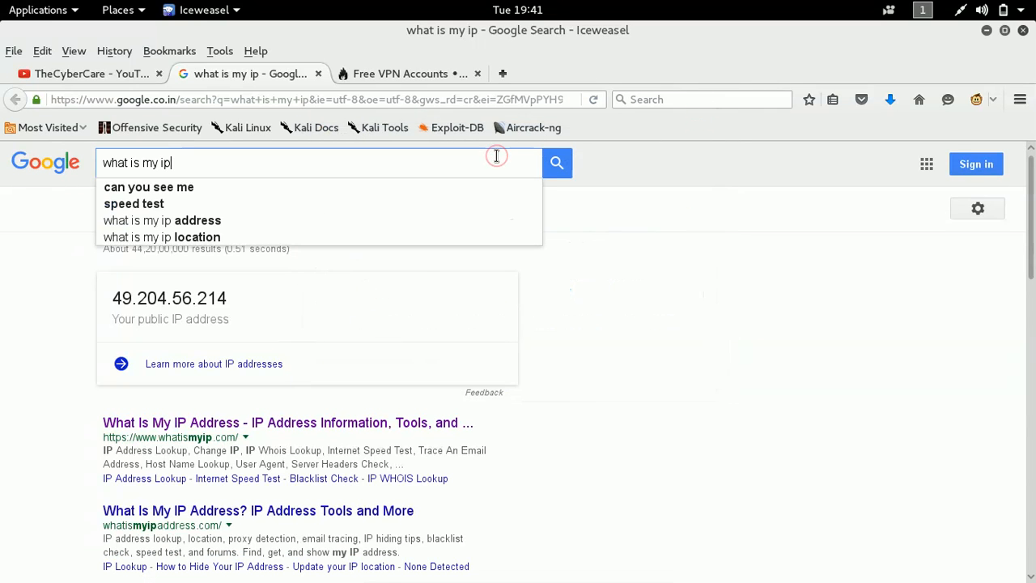
key("Escape")
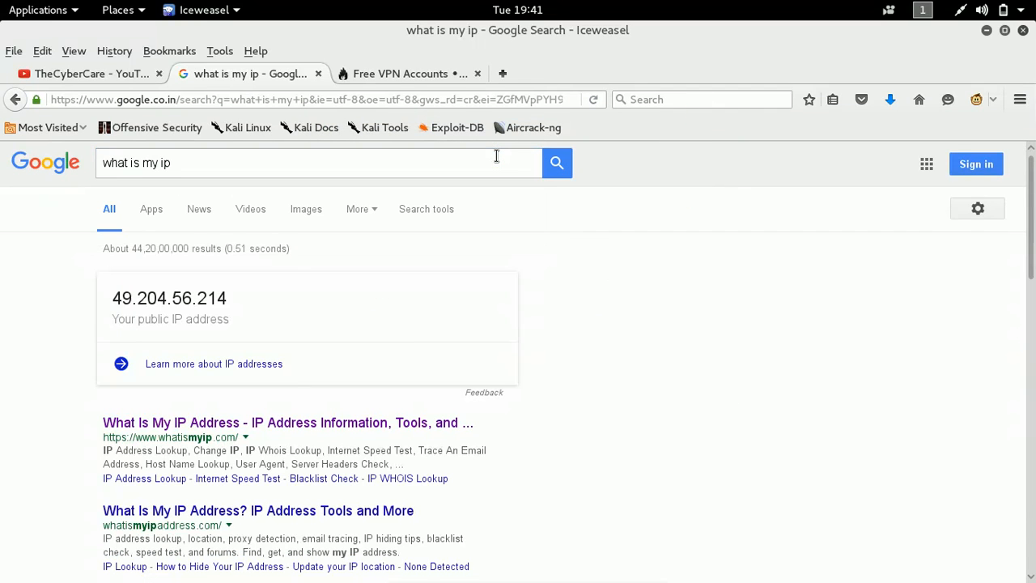
key("Return")
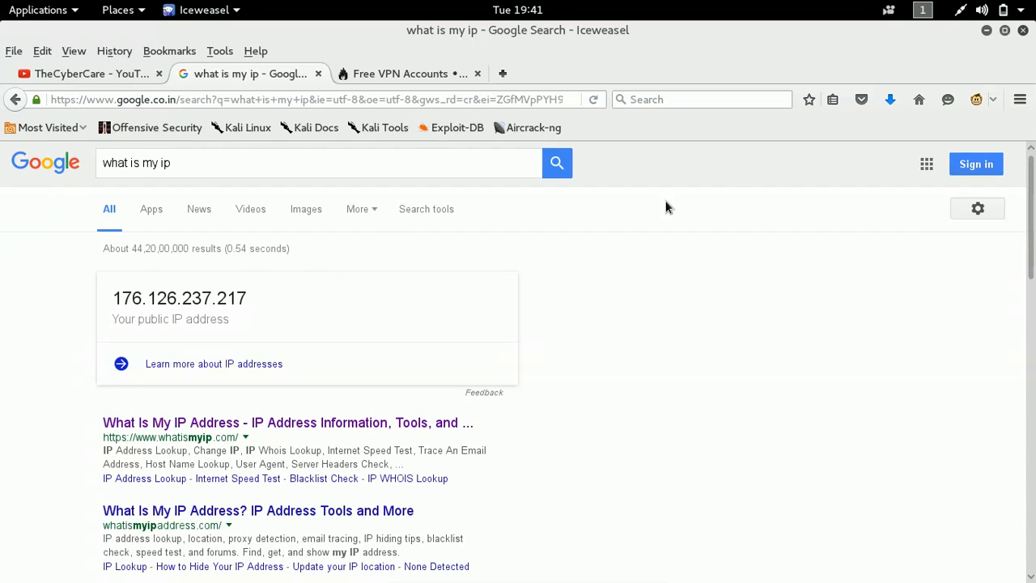
Bring Iceweasel back from the dock showing TheCyberCare YouTube channel tab
left_click(988, 30)
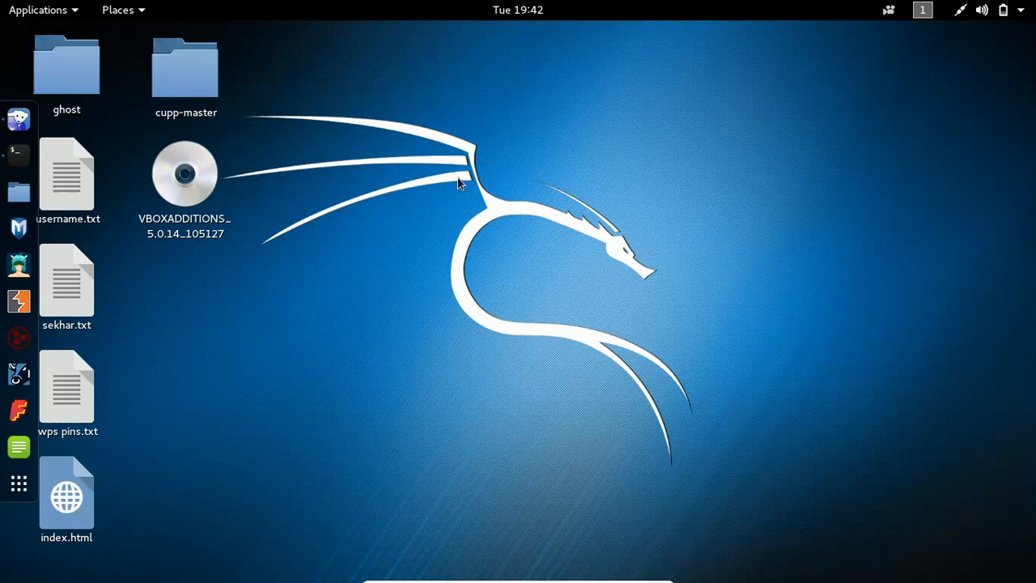
left_click(15, 119)
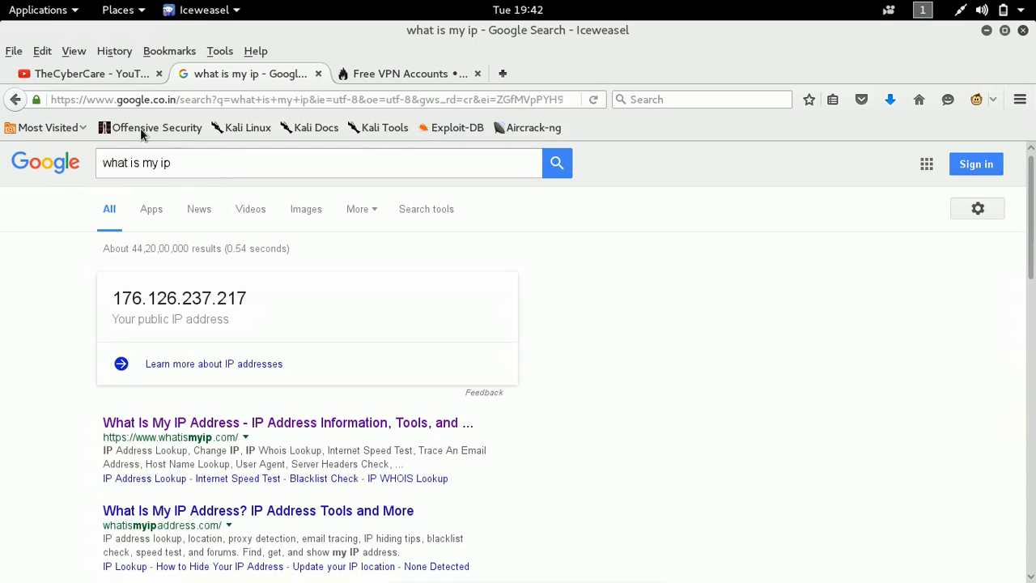
left_click(87, 73)
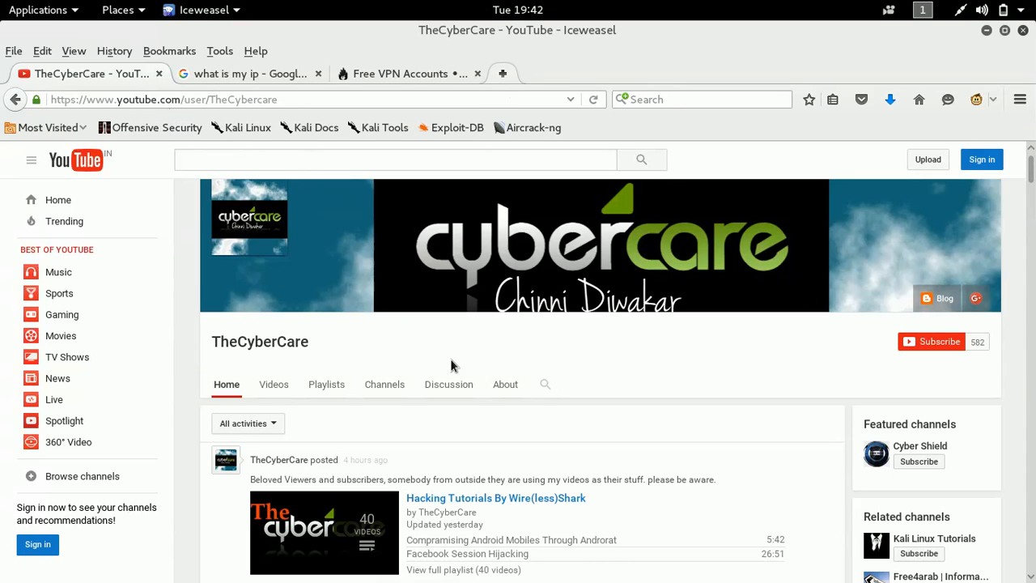
Search TheCyberCare channel for 'ip spoofing' videos
left_click(545, 385)
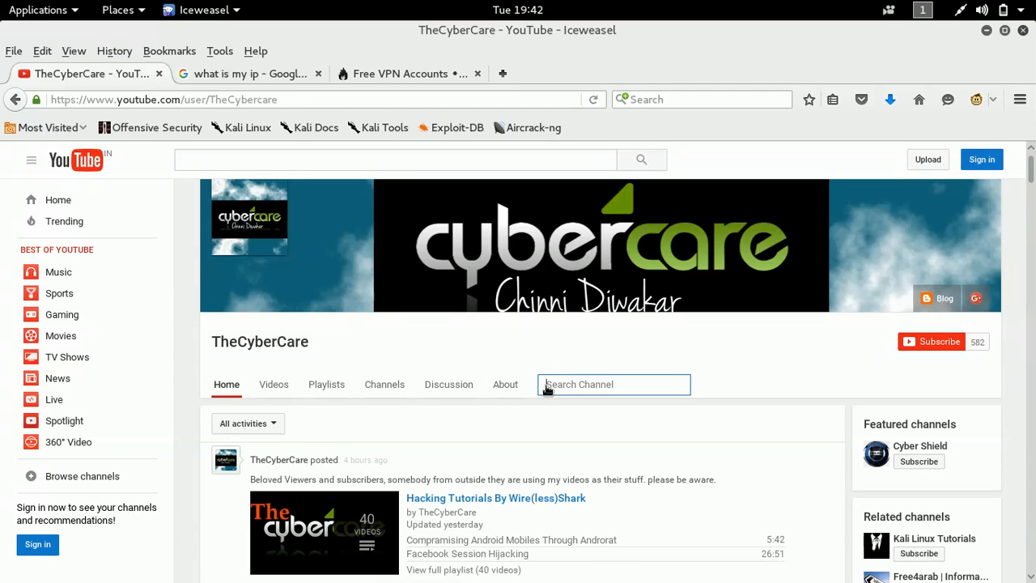
type("i")
type("ng")
key("Return")
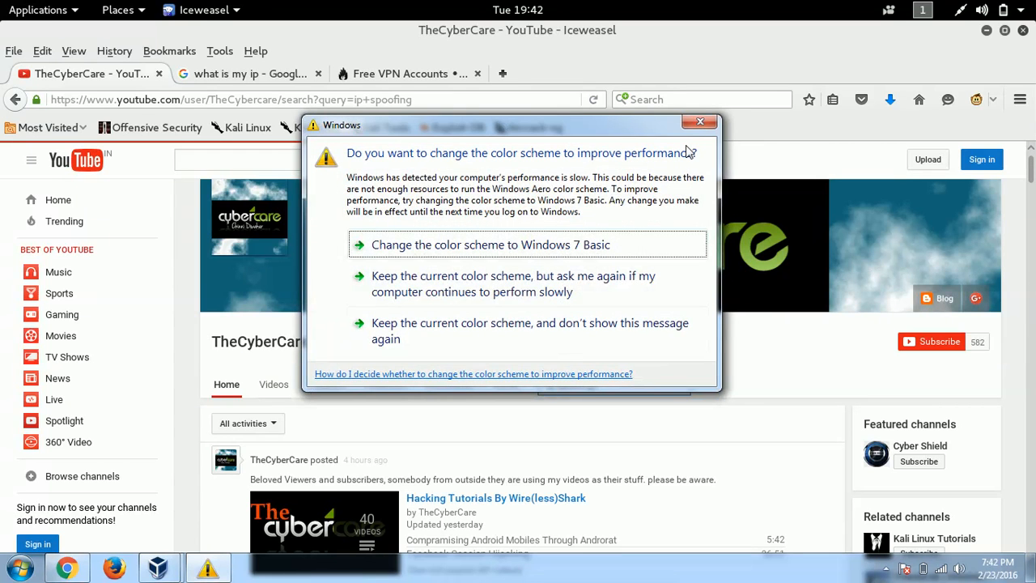
left_click(701, 121)
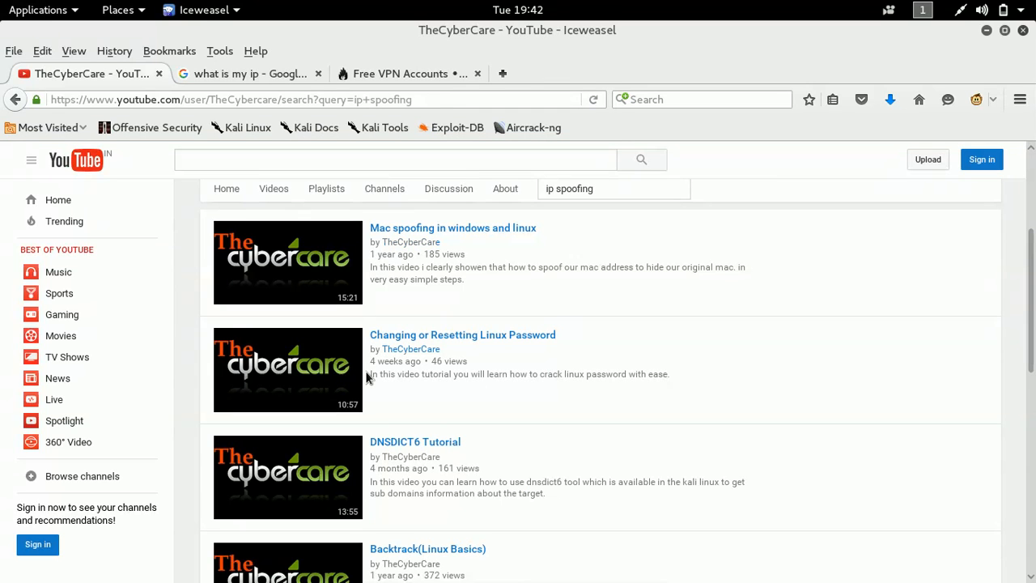
Clear the channel search query and minimize the Kali virtual machine, revealing Windows
triple_click(602, 190)
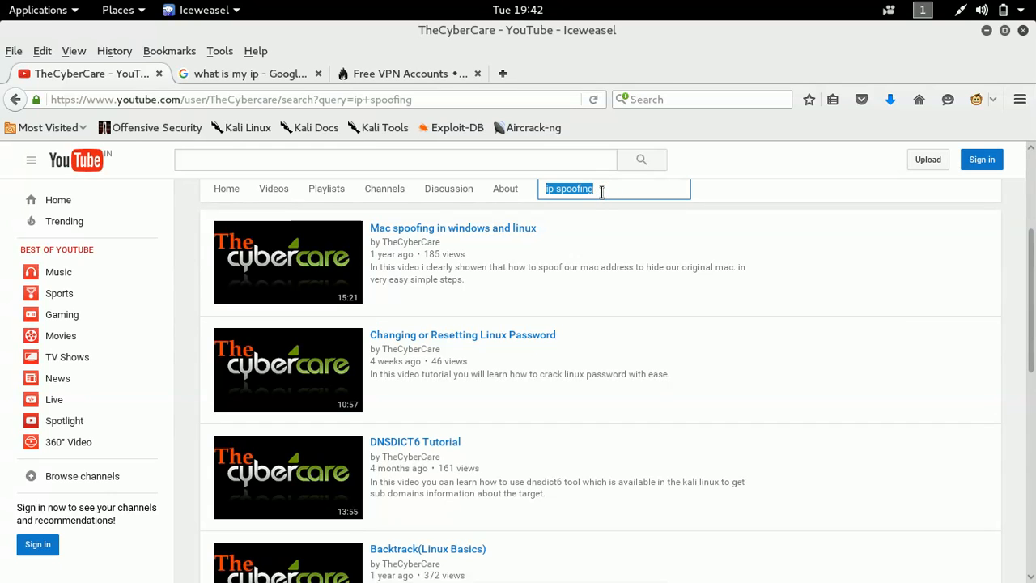
key("BackSpace")
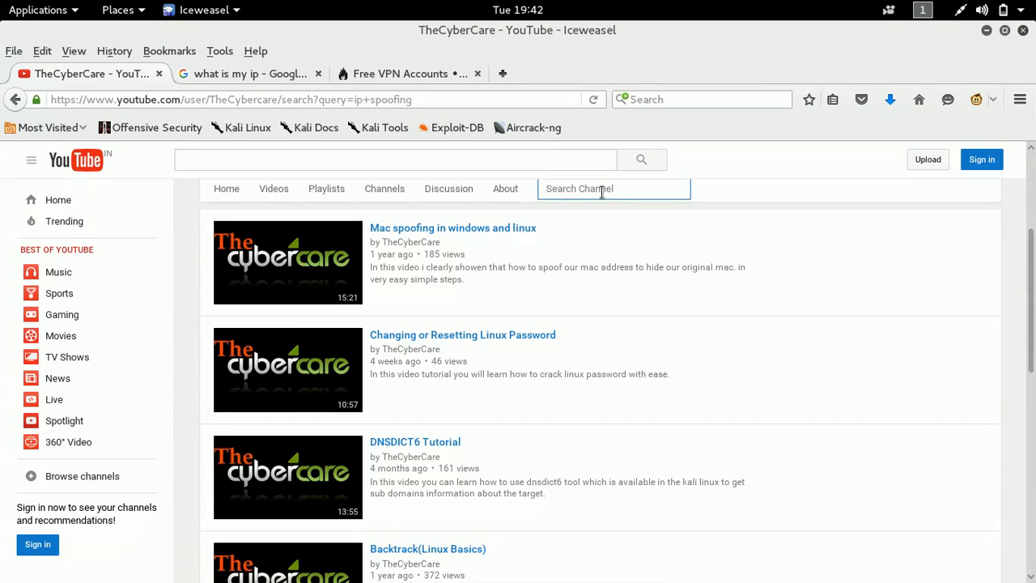
mouse_move(577, 570)
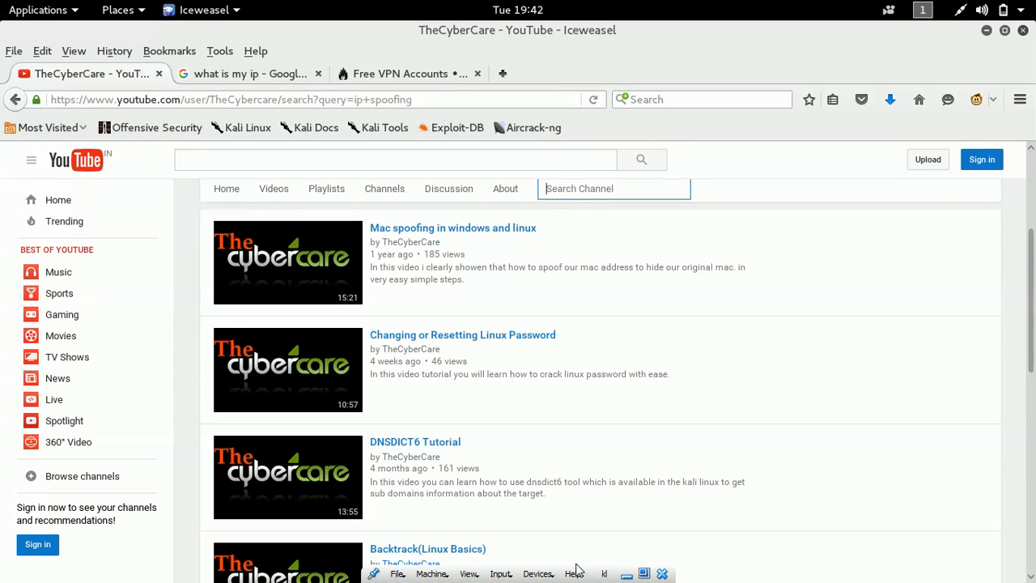
left_click(626, 574)
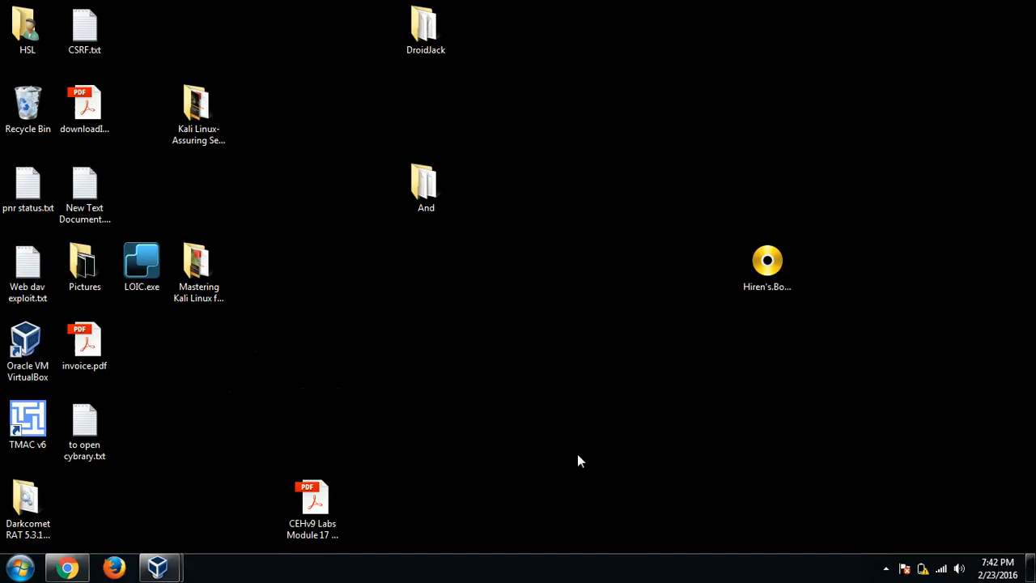